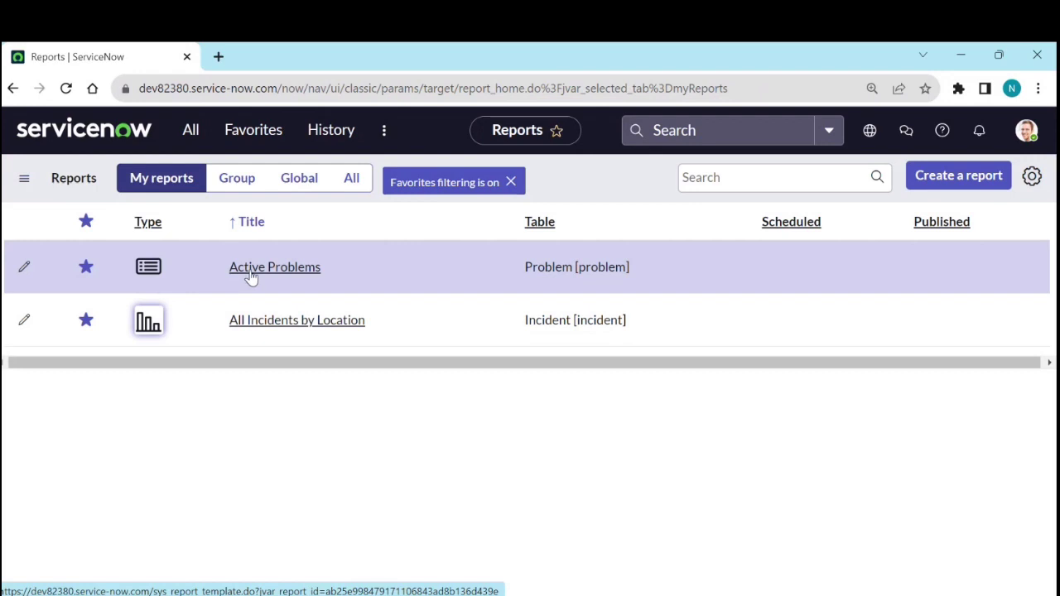
Step: Open the Active Problems report from the report list and bring up its sharing settings
left_click(251, 273)
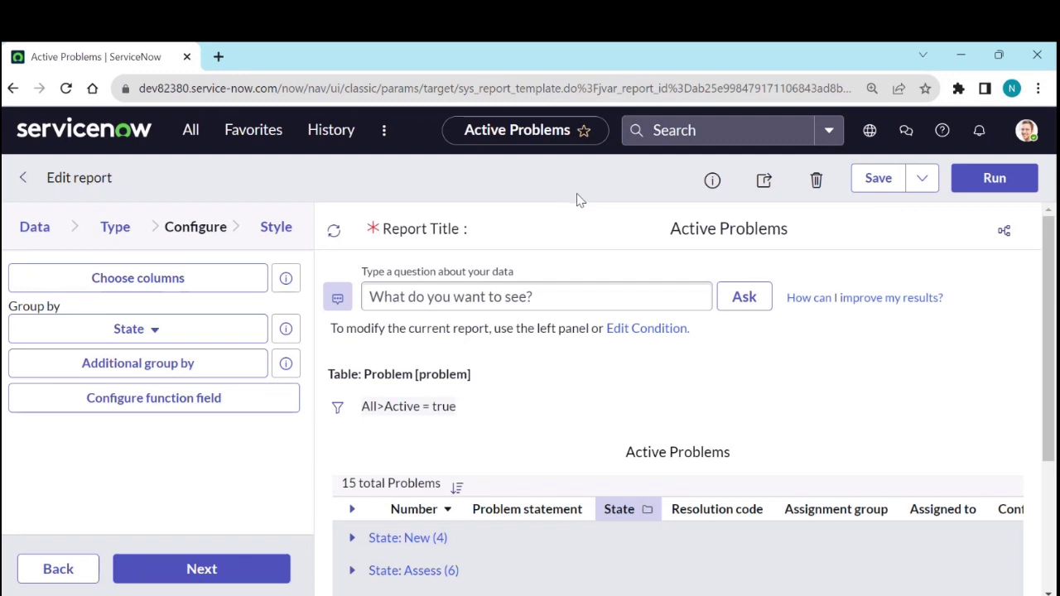
left_click(762, 191)
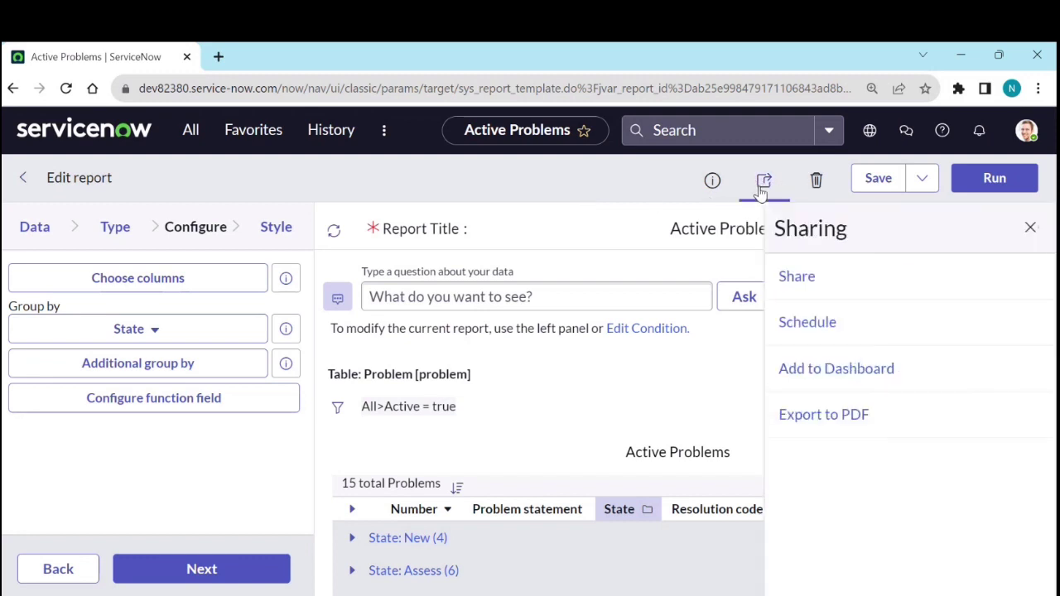
left_click(796, 282)
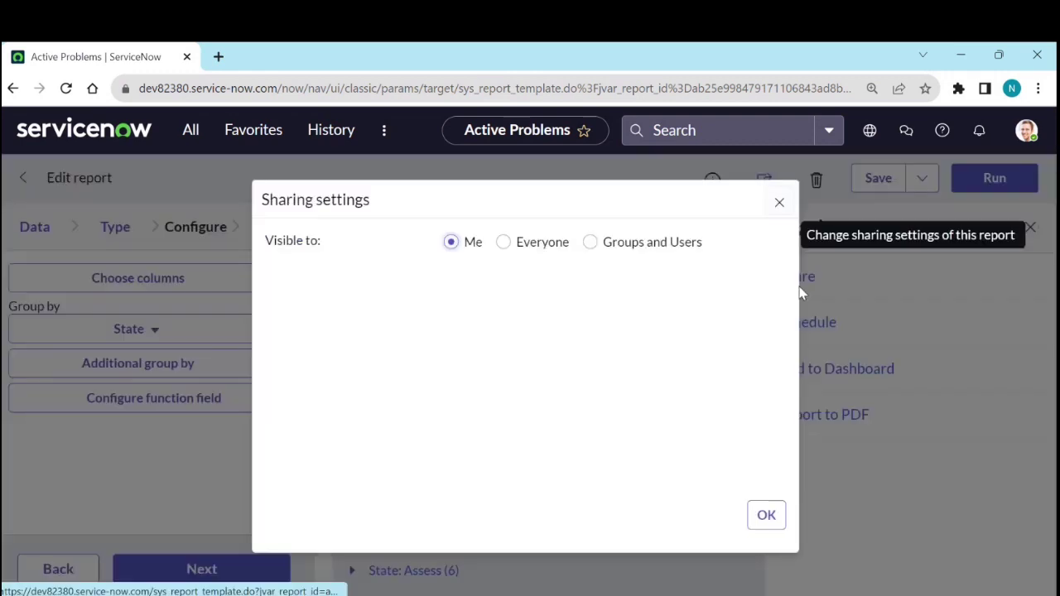
Step: Make the report visible to Groups and Users, add ITIL User to the shared users, and save the report
left_click(503, 243)
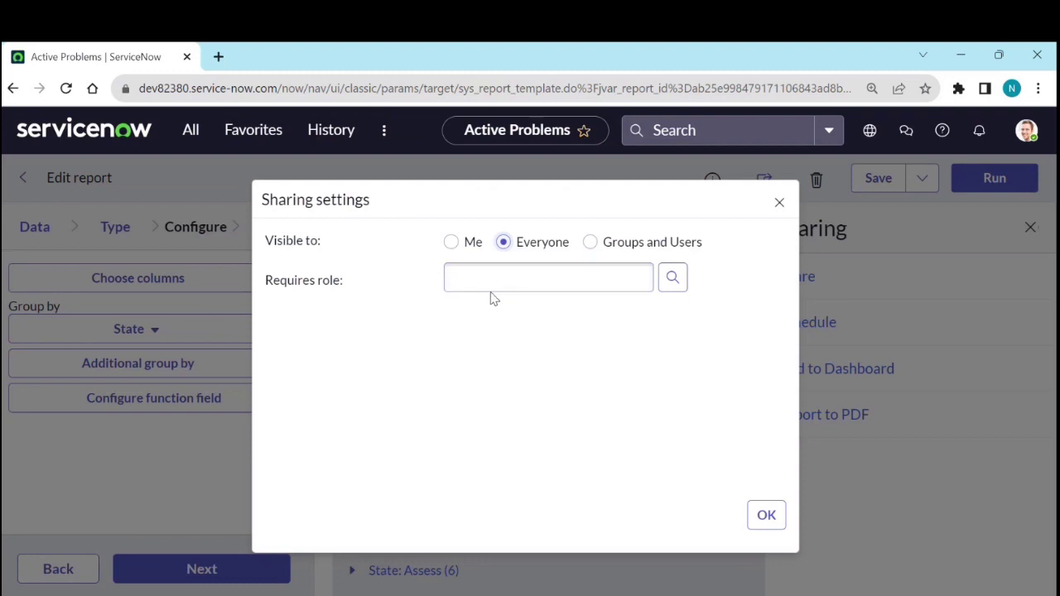
left_click(589, 244)
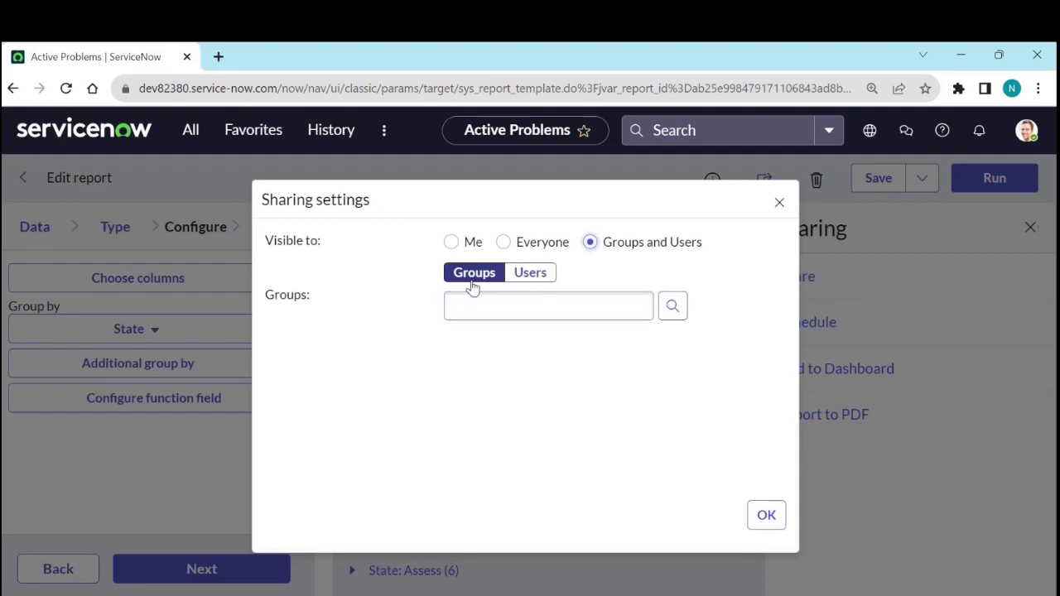
left_click(523, 274)
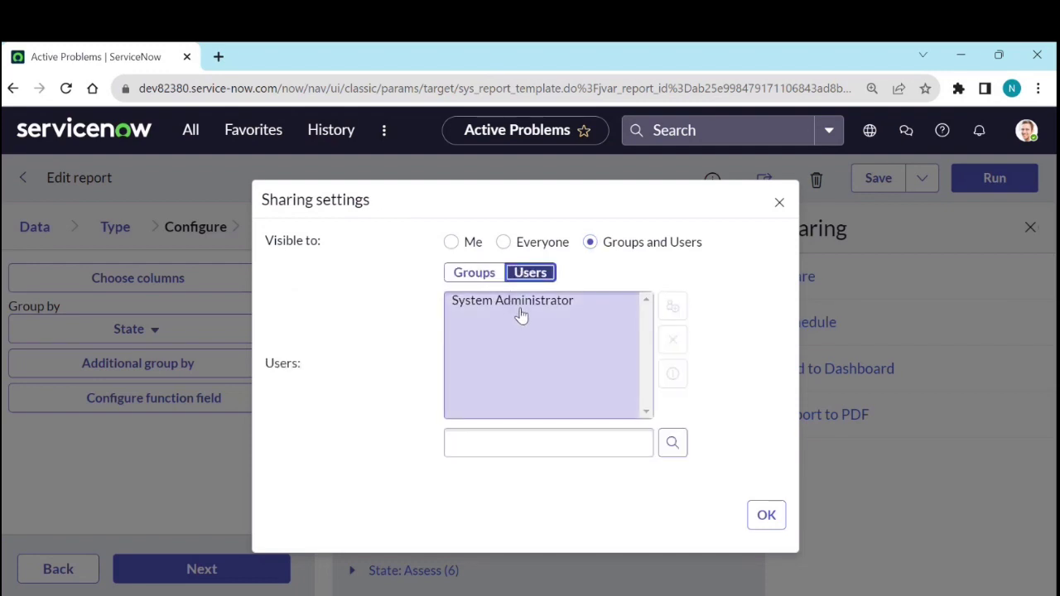
left_click(537, 444)
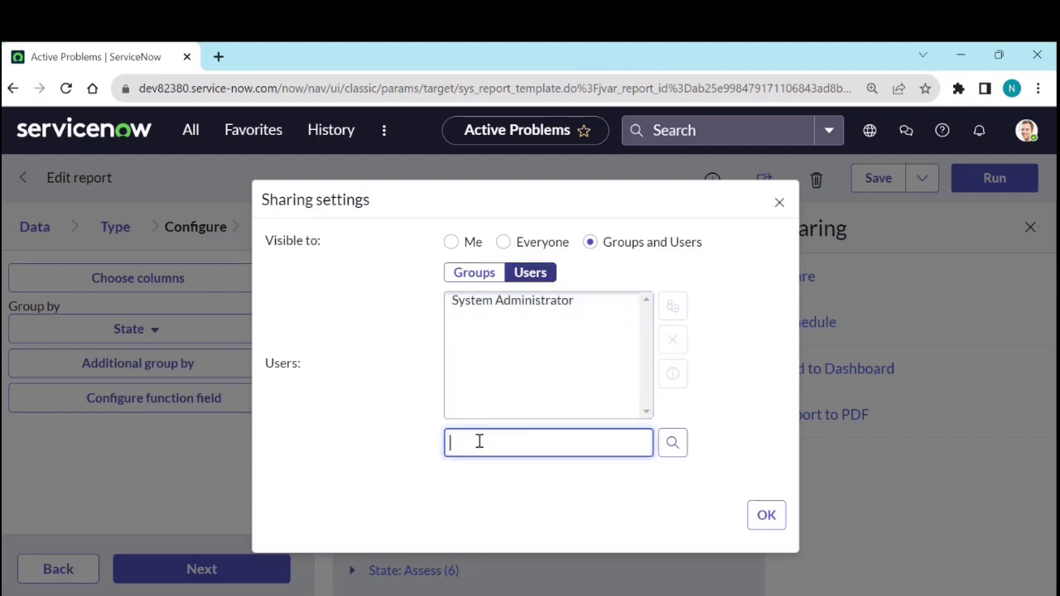
type("itil")
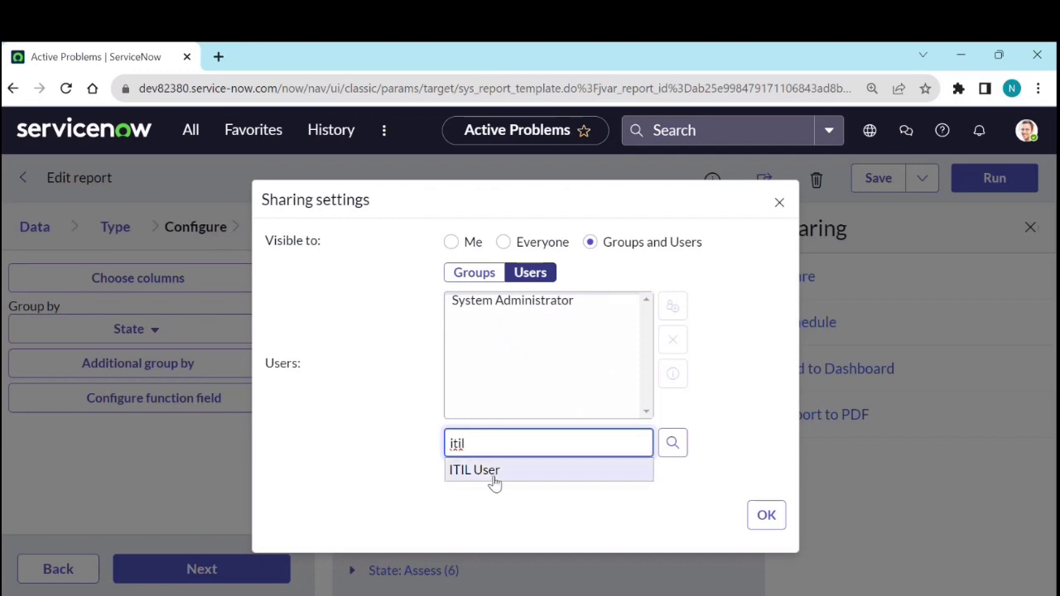
left_click(494, 469)
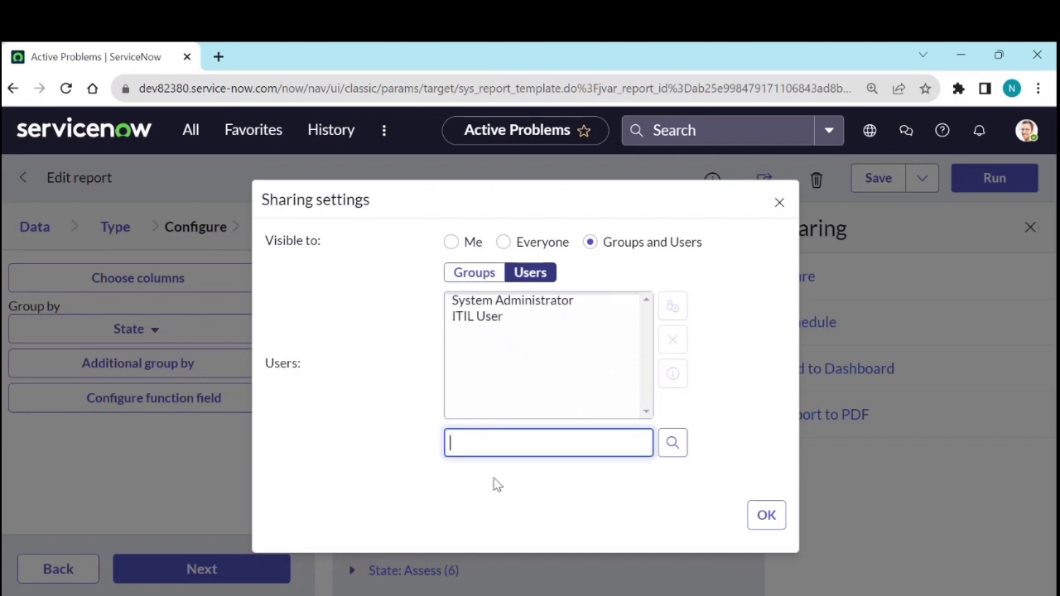
left_click(766, 516)
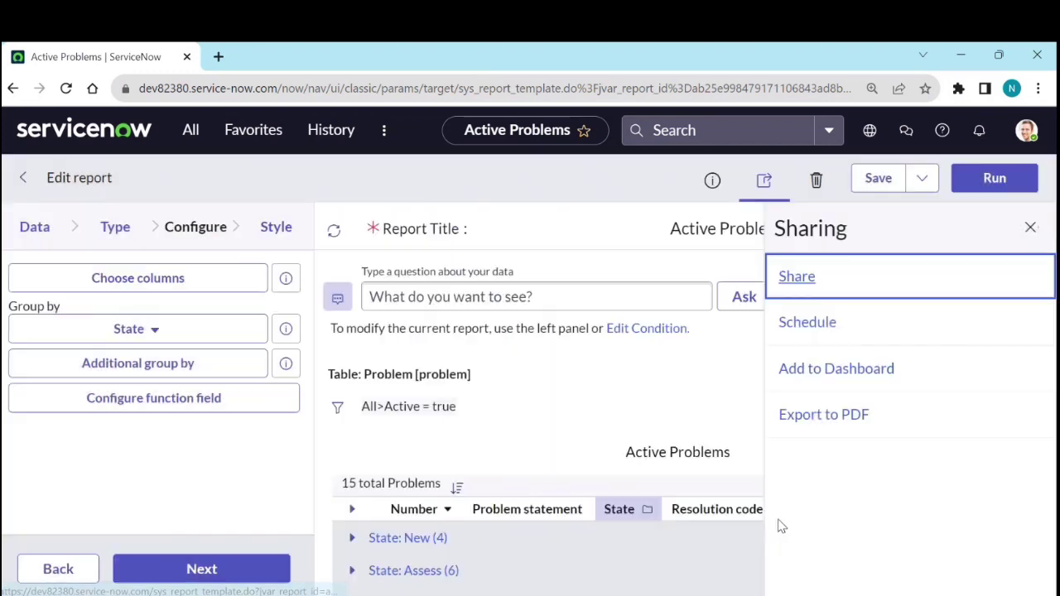
left_click(876, 191)
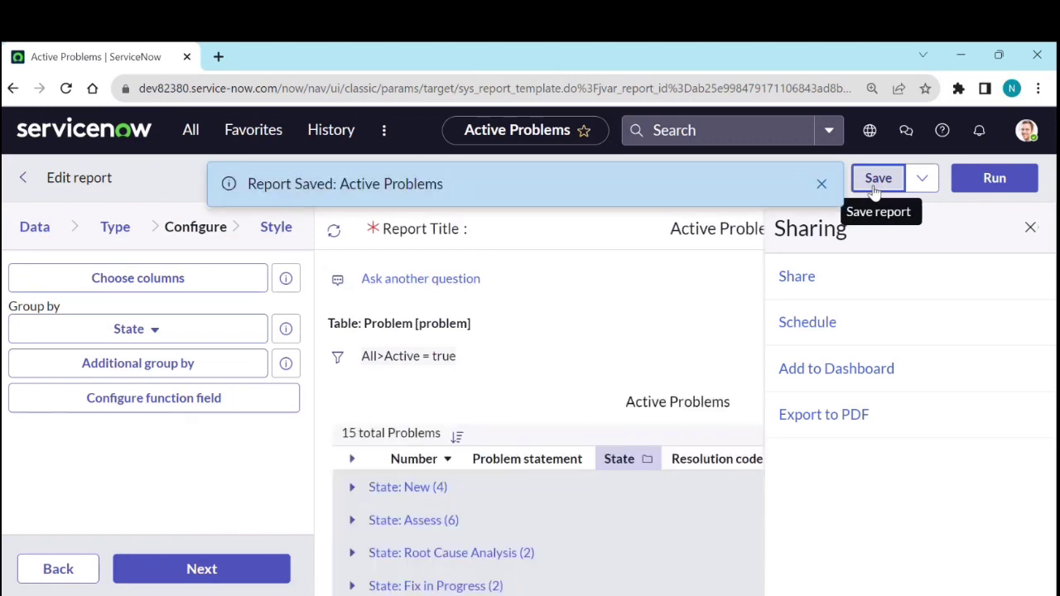
left_click(820, 184)
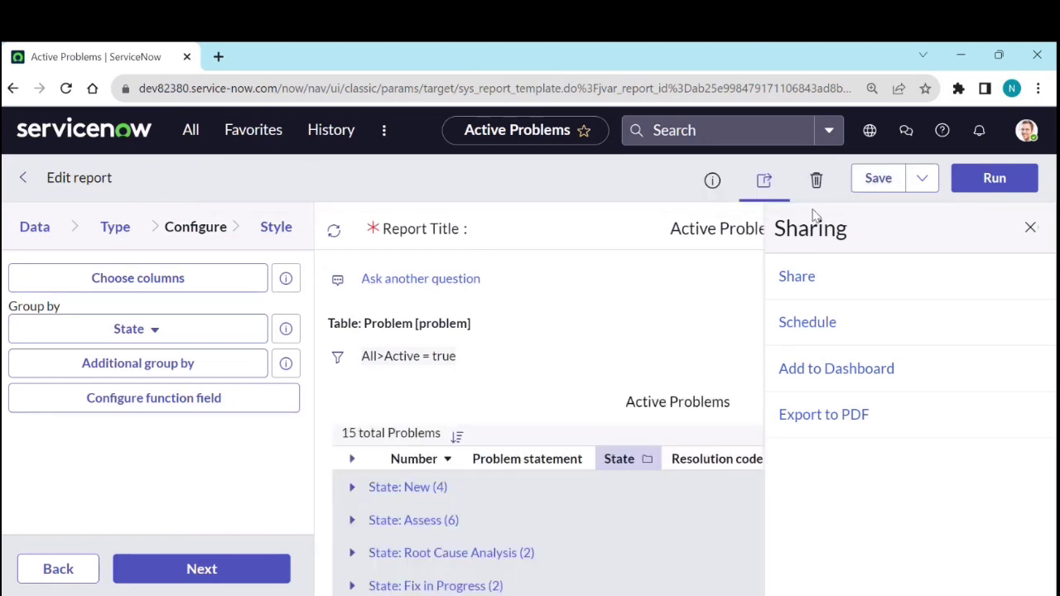
Step: Impersonate the ITIL User account from the recent impersonations
left_click(1023, 134)
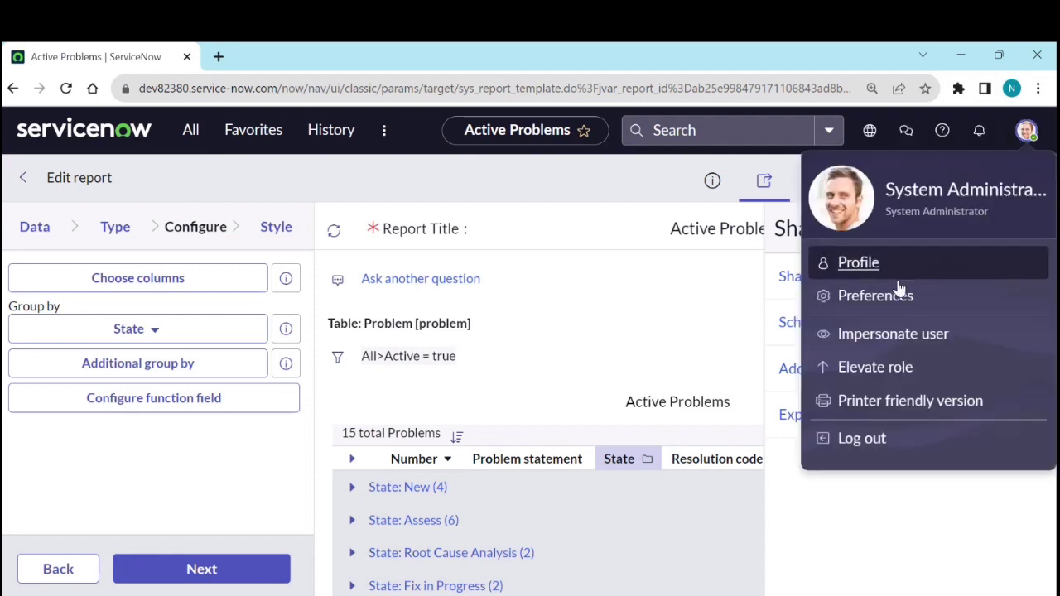
left_click(889, 336)
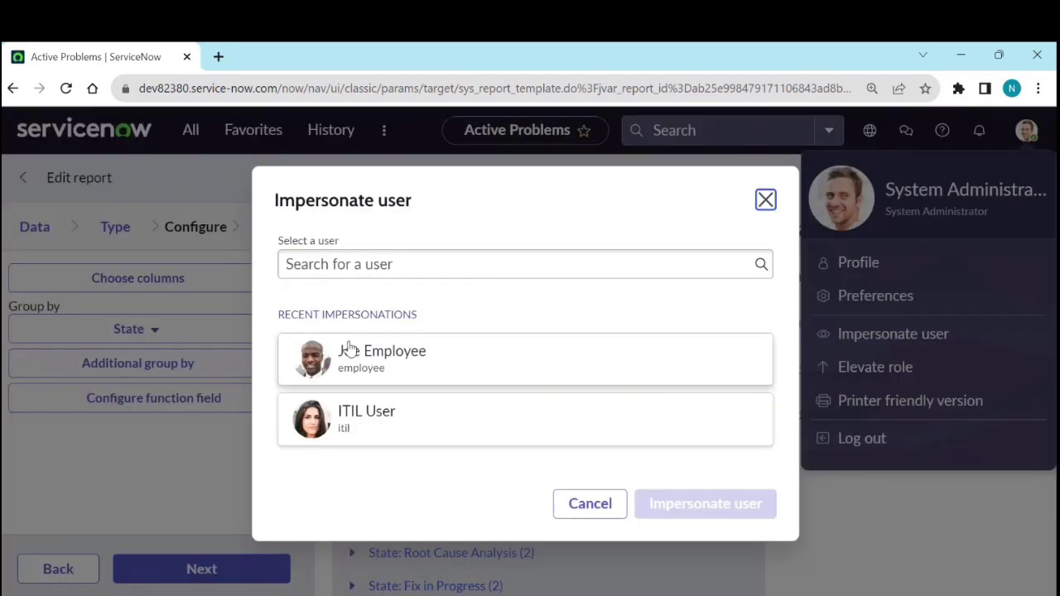
left_click(386, 428)
left_click(725, 505)
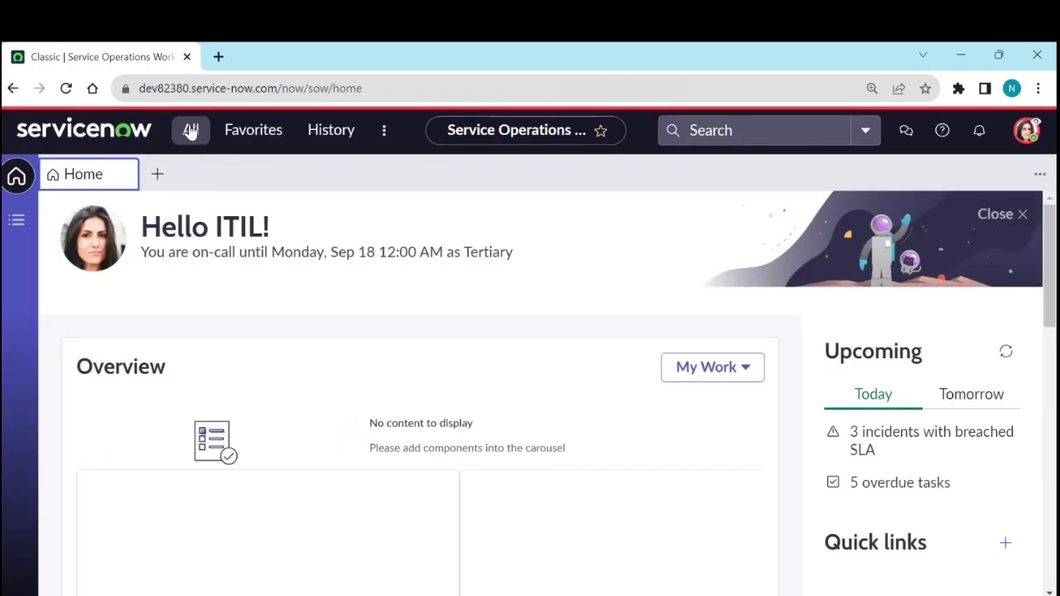
Step: Find Reports in the application navigator and list all reports without the favorites filter
left_click(189, 130)
type("repor")
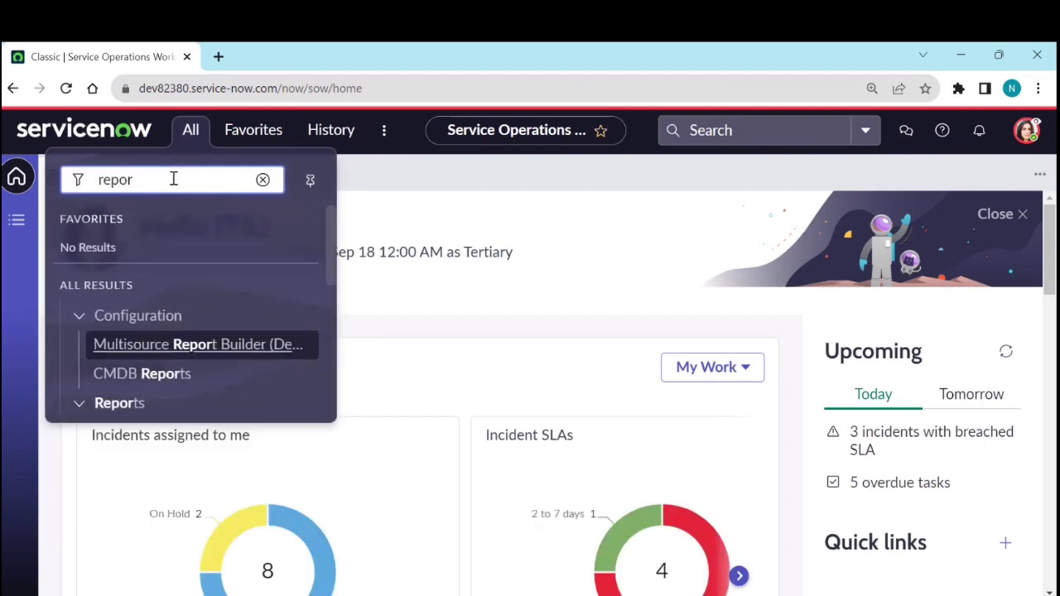
scroll(172, 332, "down", 2)
left_click(152, 299)
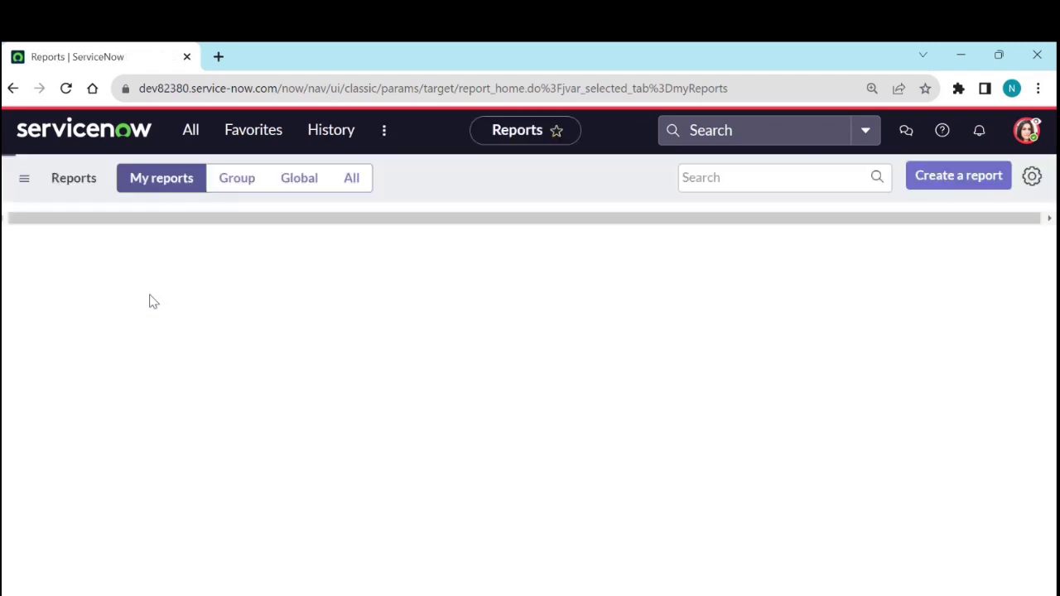
left_click(352, 179)
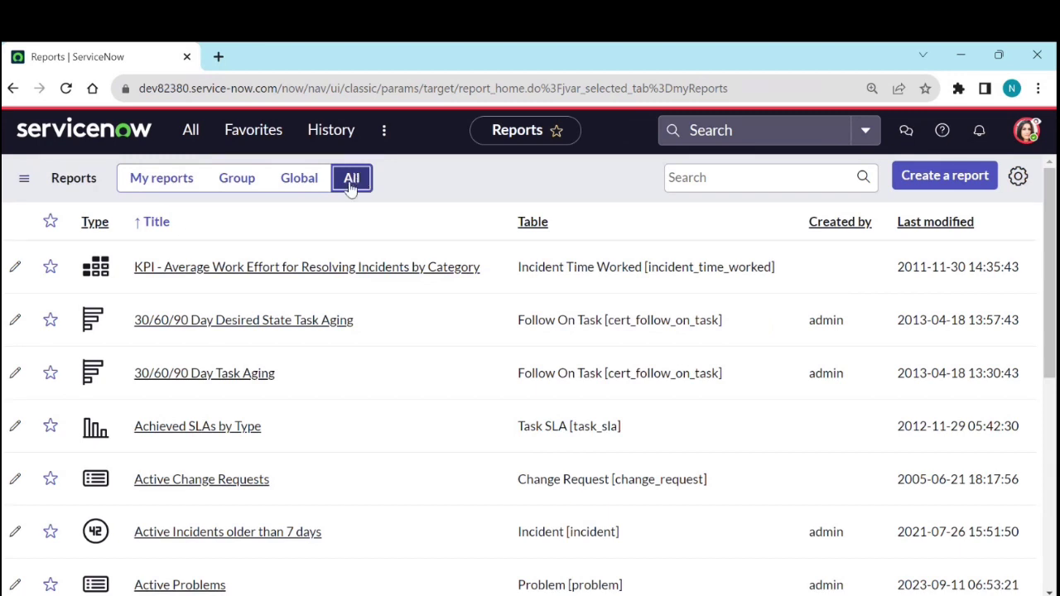
left_click(46, 233)
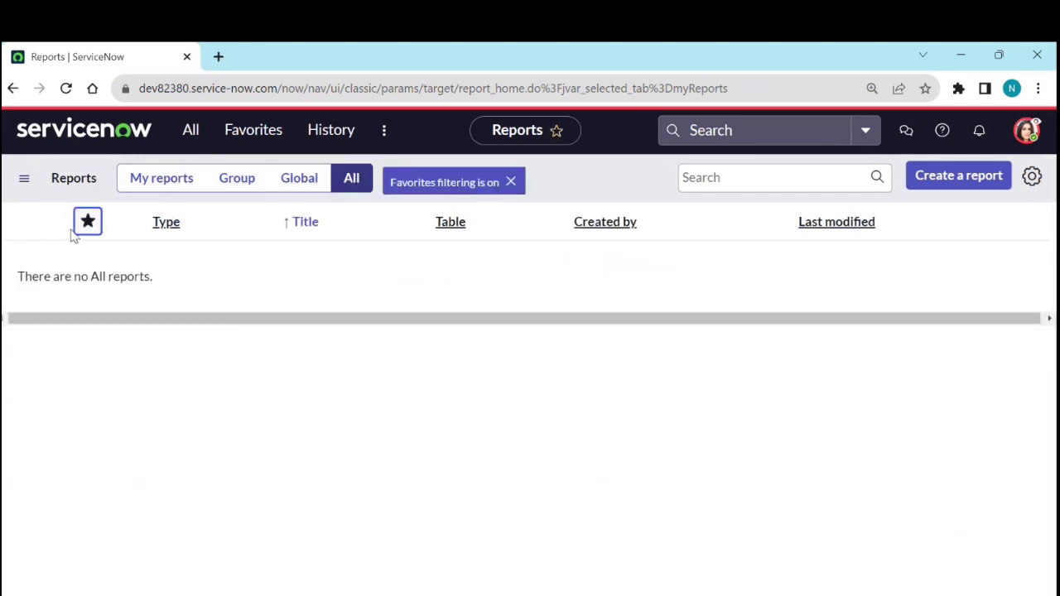
left_click(83, 230)
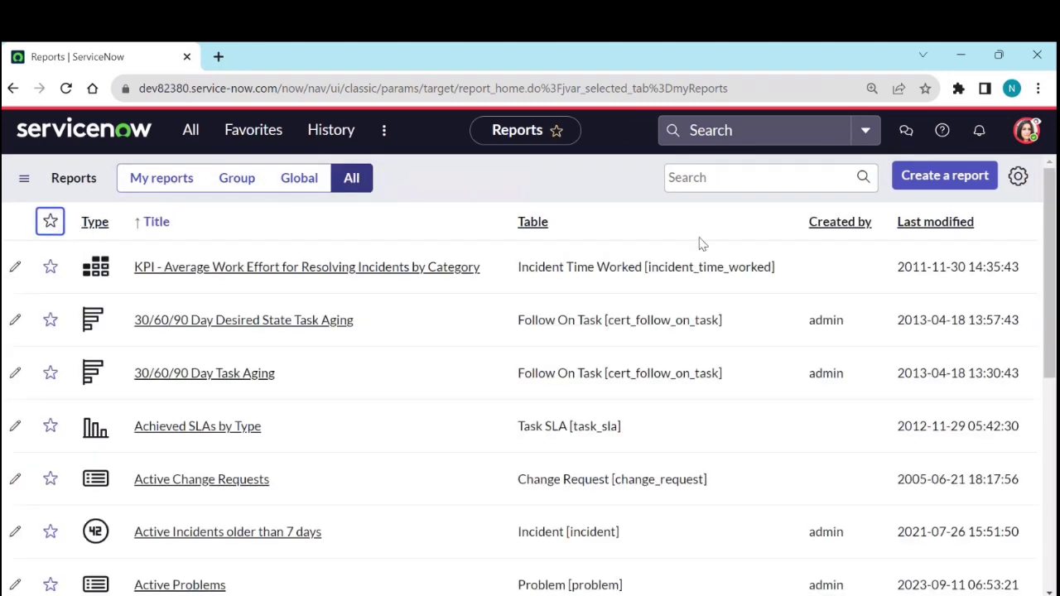
Step: Filter the reports by the Problem table and open the Active Problems report
left_click(677, 179)
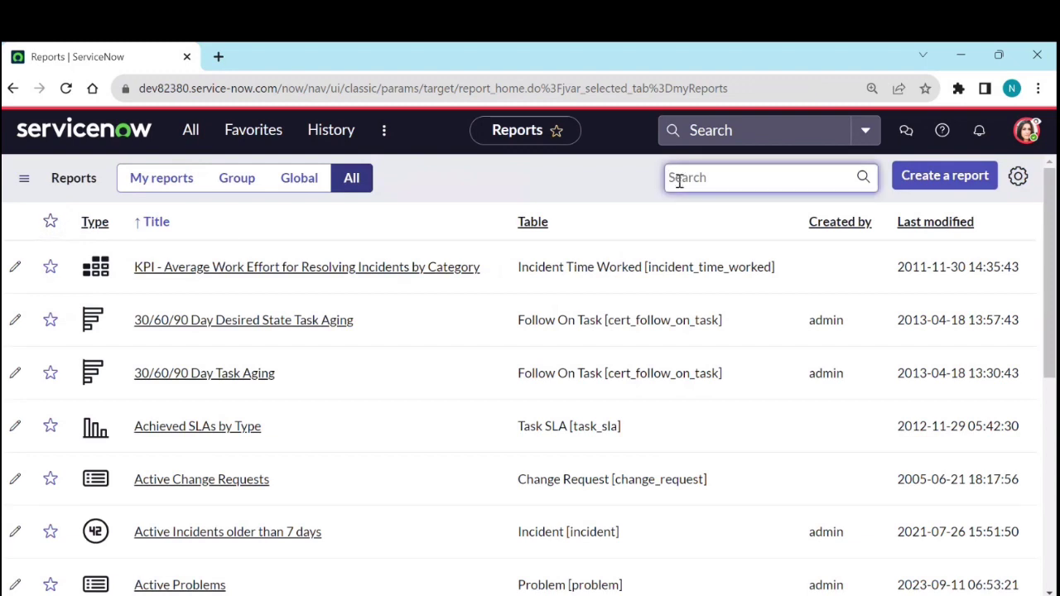
type("problem")
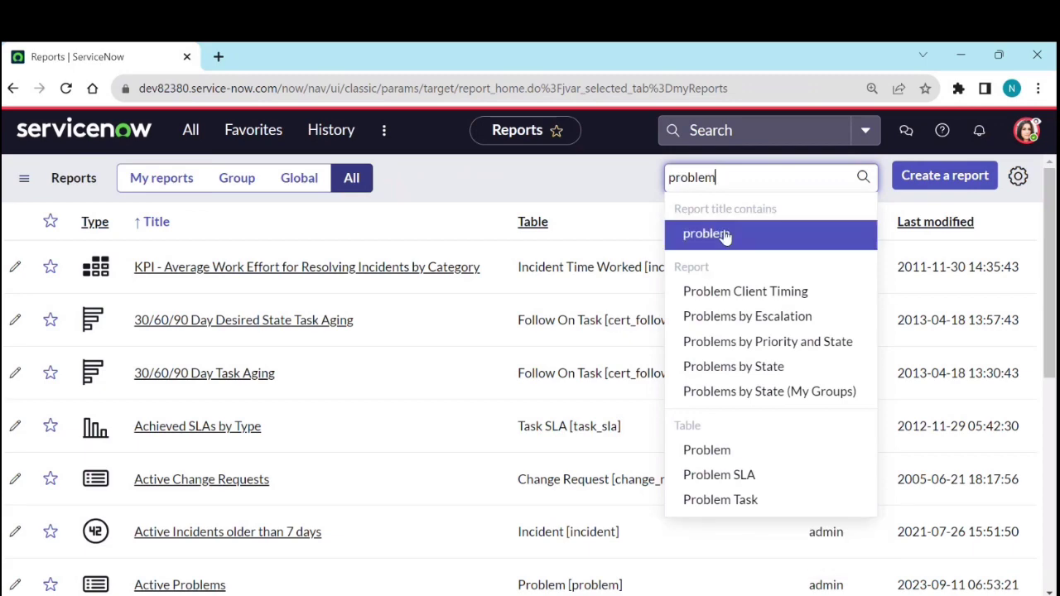
left_click(722, 452)
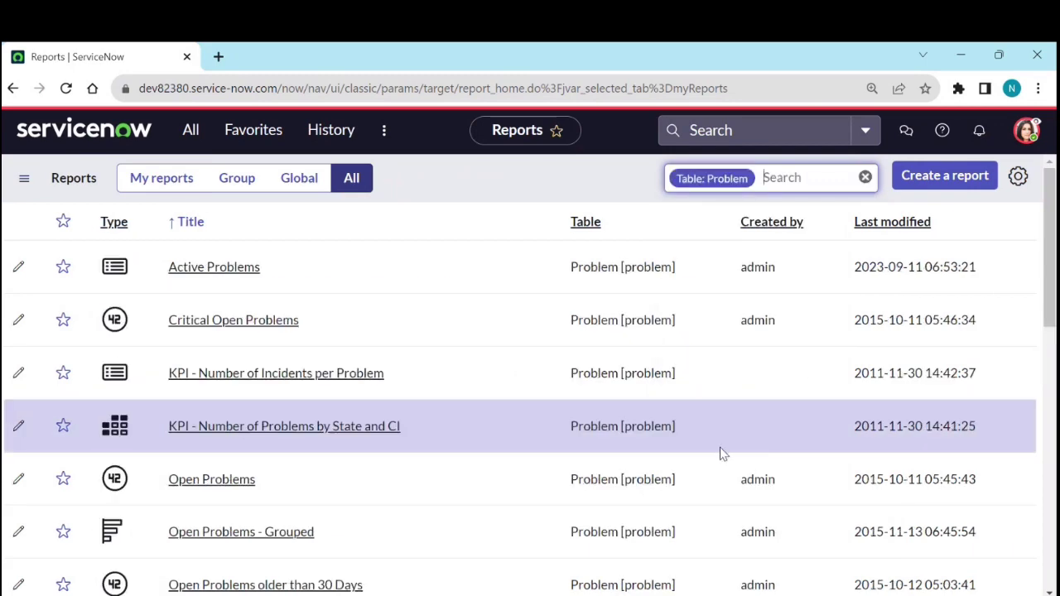
left_click(253, 277)
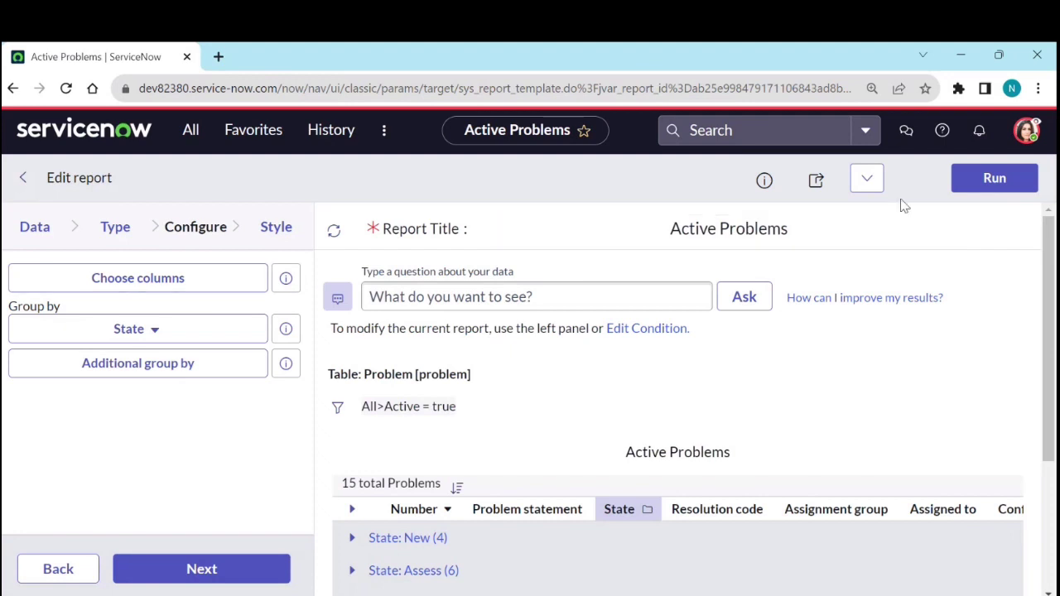
Step: Examine which insert and sharing options the impersonated user has for the Active Problems report
left_click(869, 185)
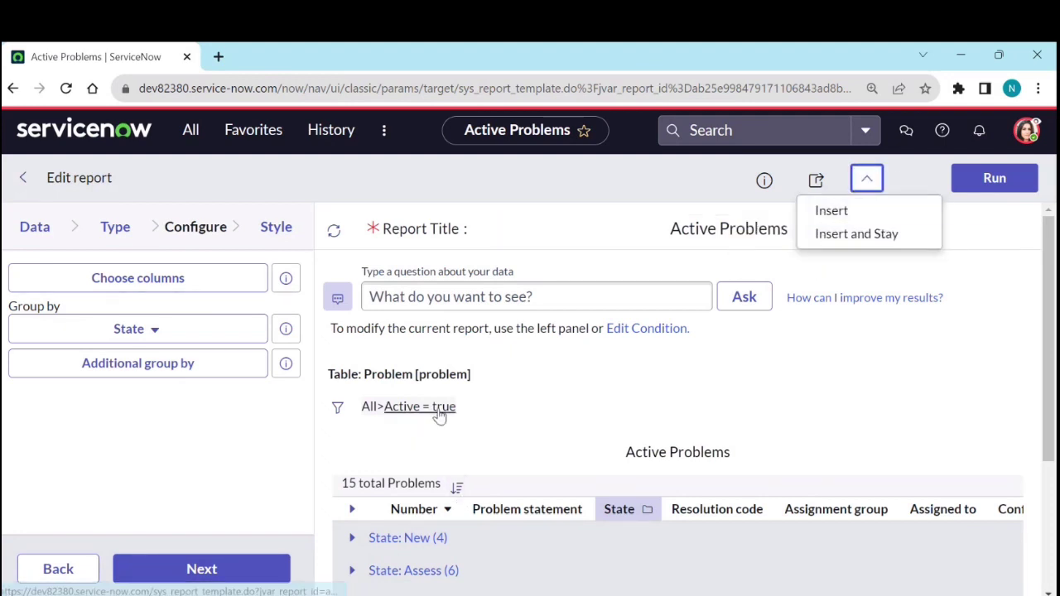
left_click(633, 199)
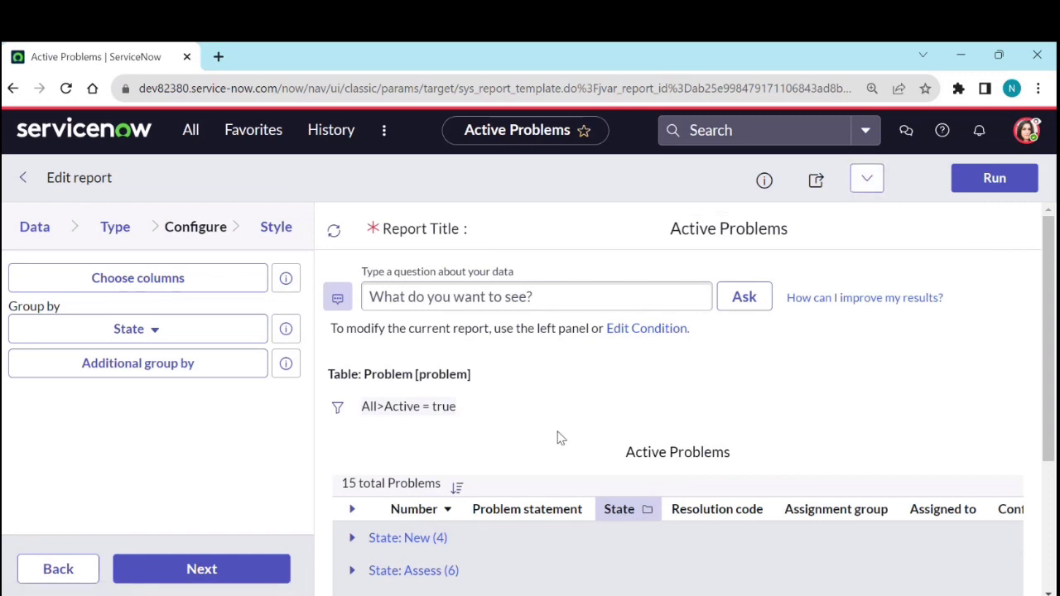
left_click(864, 182)
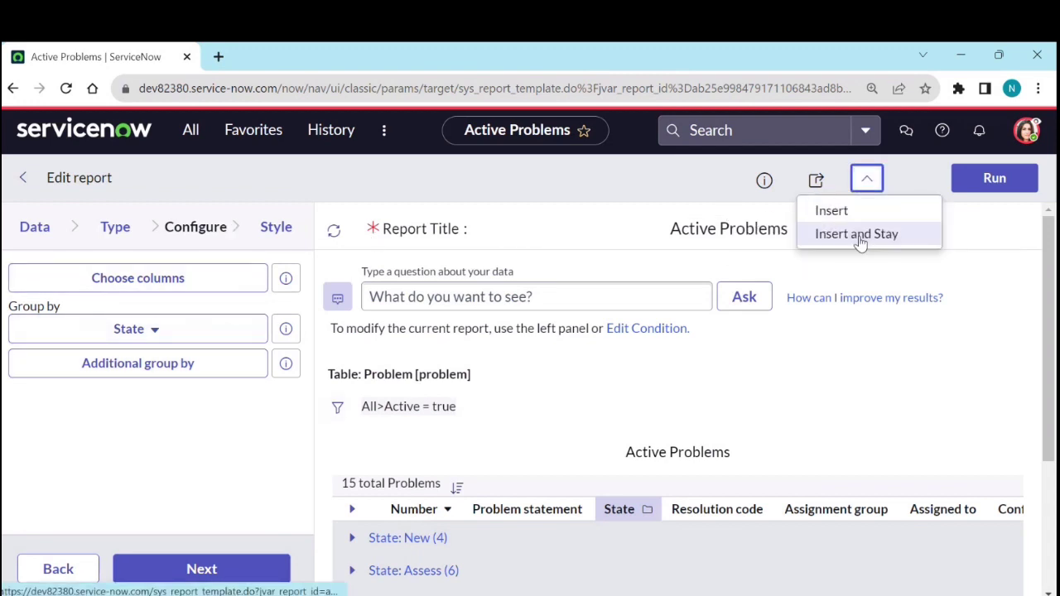
left_click(669, 201)
left_click(815, 184)
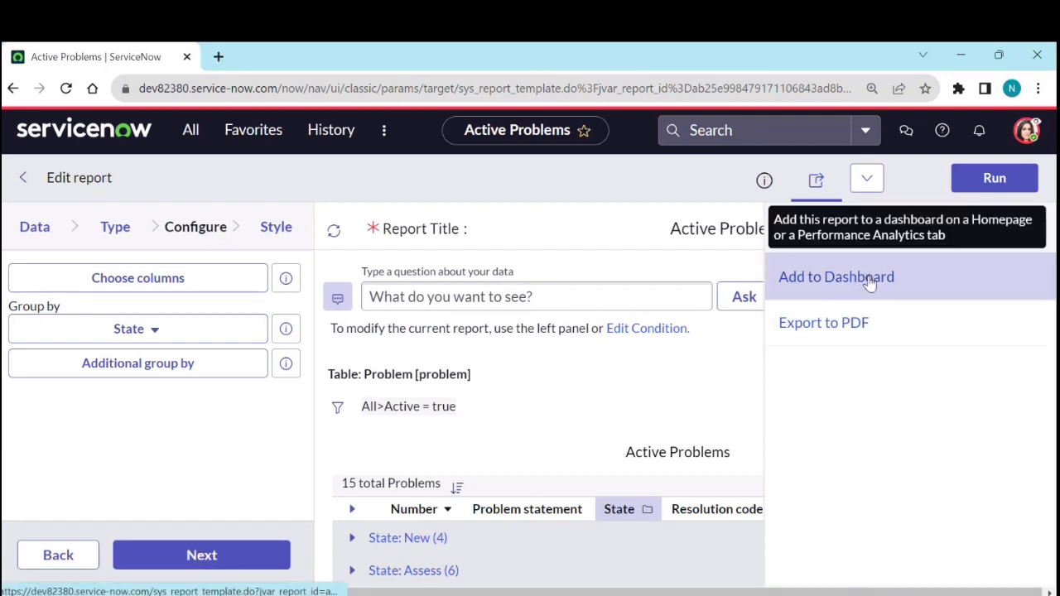
left_click(870, 193)
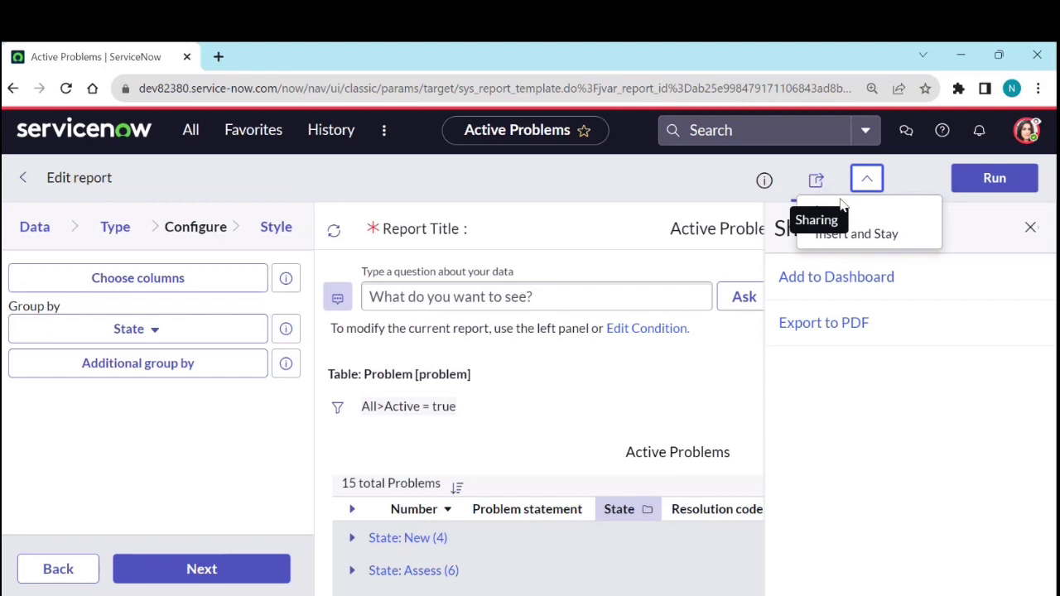
left_click(1030, 227)
left_click(1029, 227)
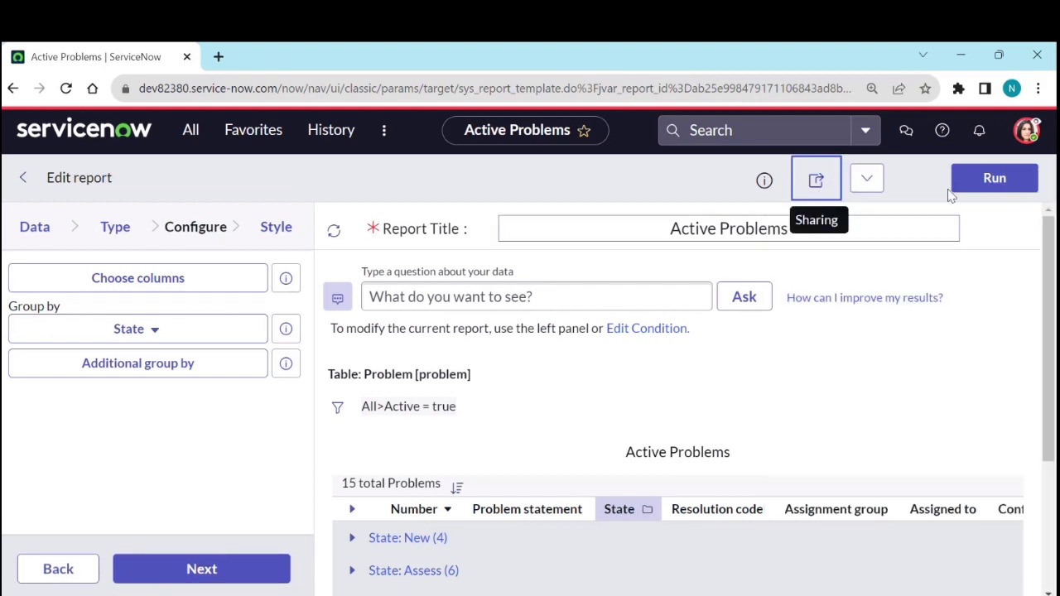
Step: Add the Activity due column to the report's selected columns and run the report
left_click(188, 284)
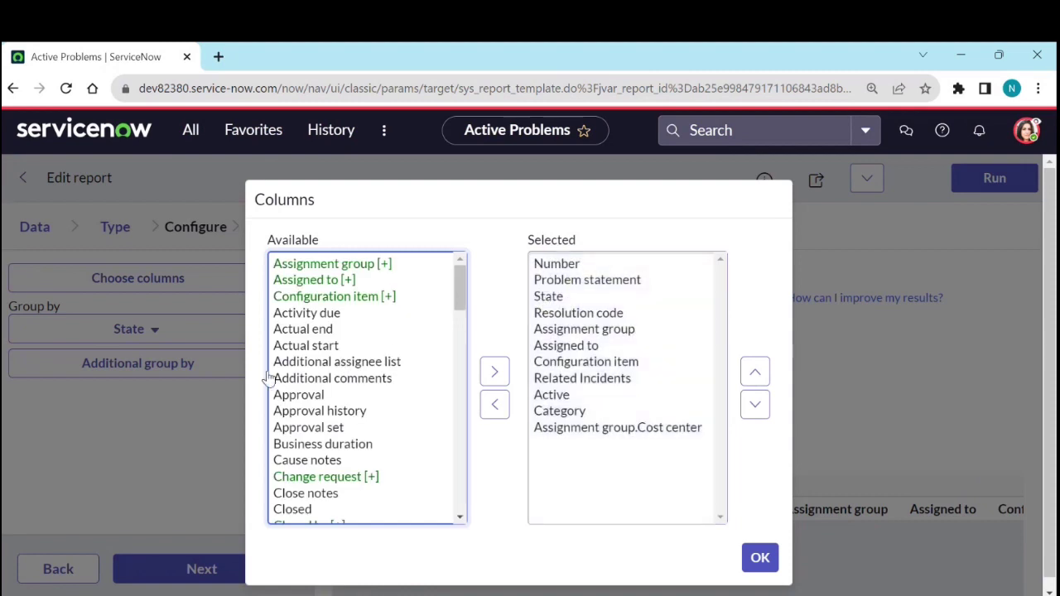
left_click(304, 315)
left_click(494, 372)
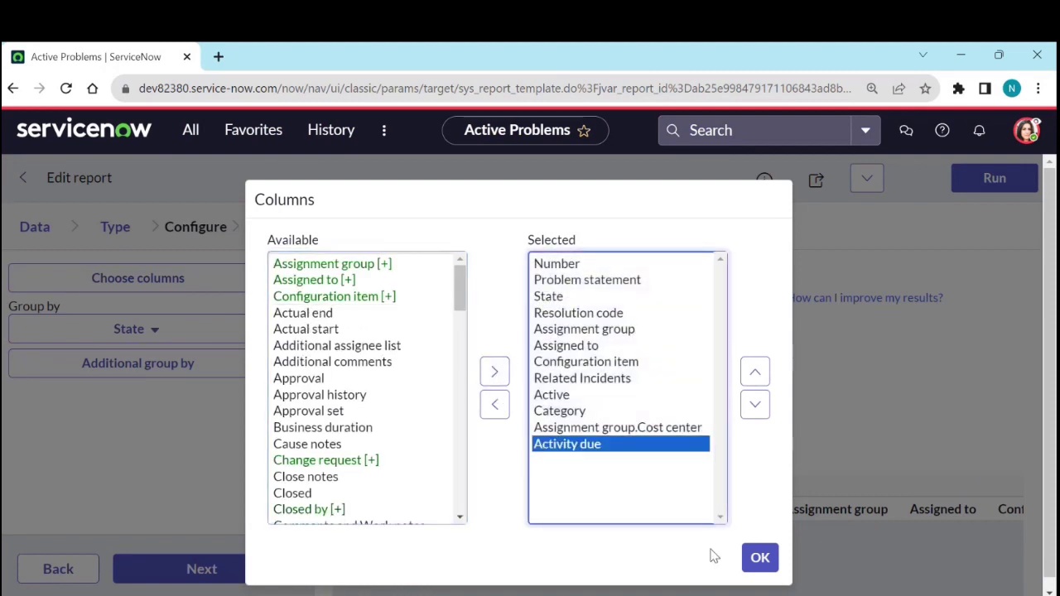
left_click(757, 557)
left_click(1029, 172)
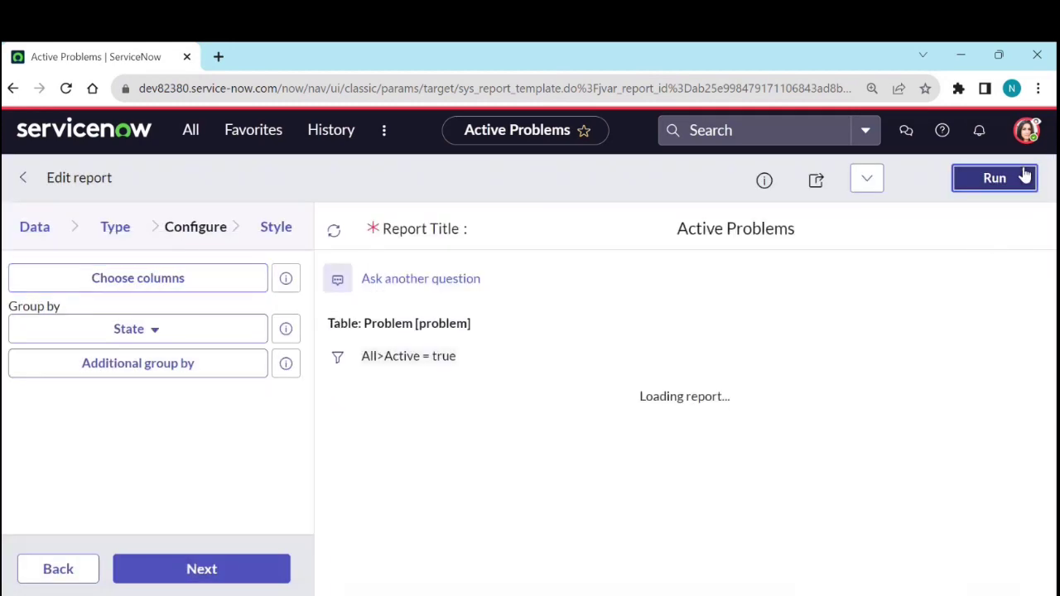
Step: Review the options for inserting a copy of the report and display its available visualization types
left_click(869, 179)
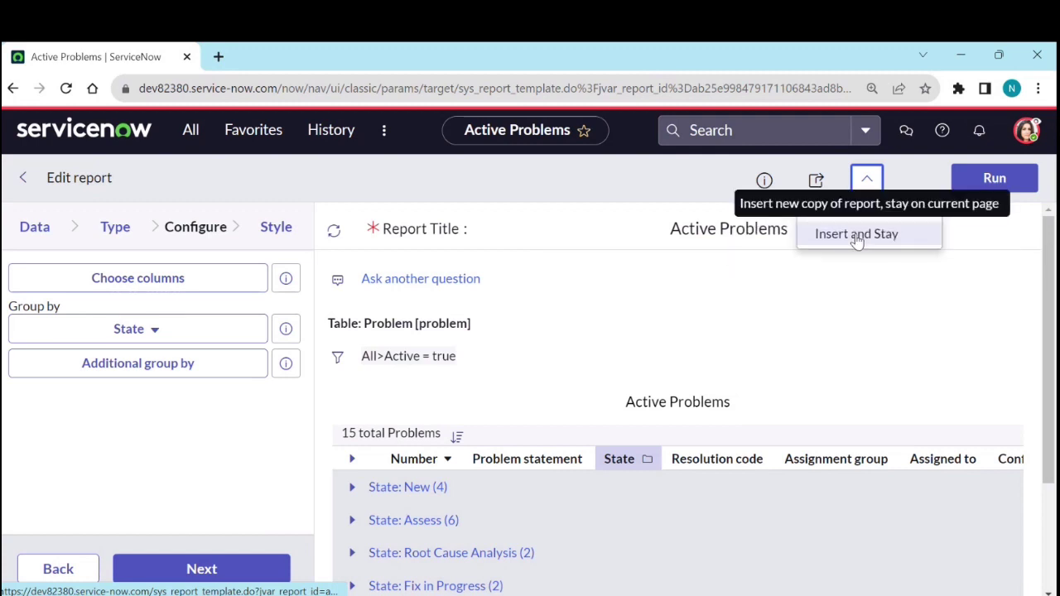
left_click(107, 235)
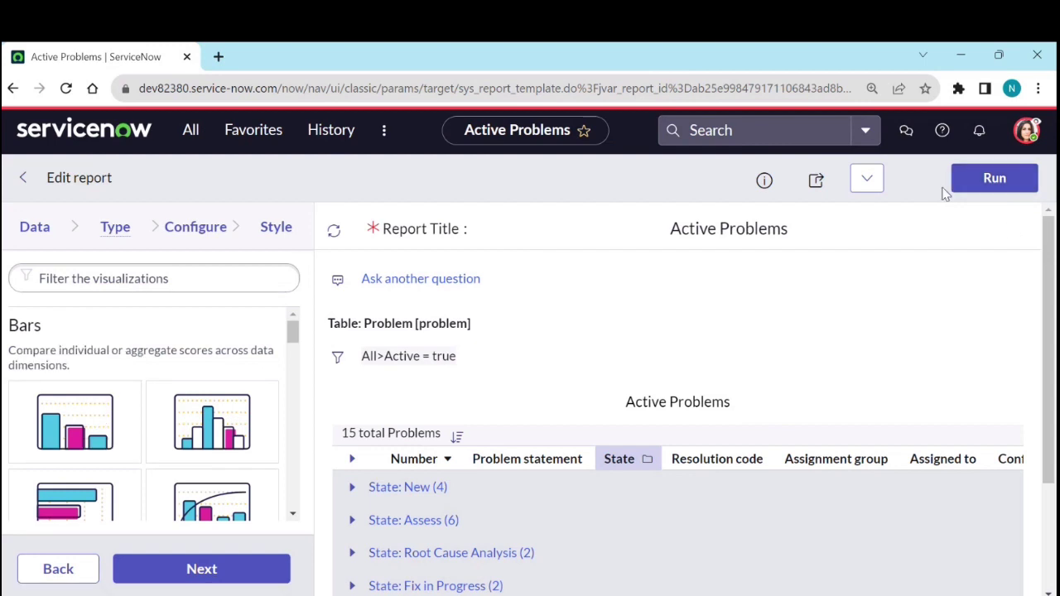
Step: Check the insert options of the Active Problems report and end the impersonation of ITIL User
left_click(866, 178)
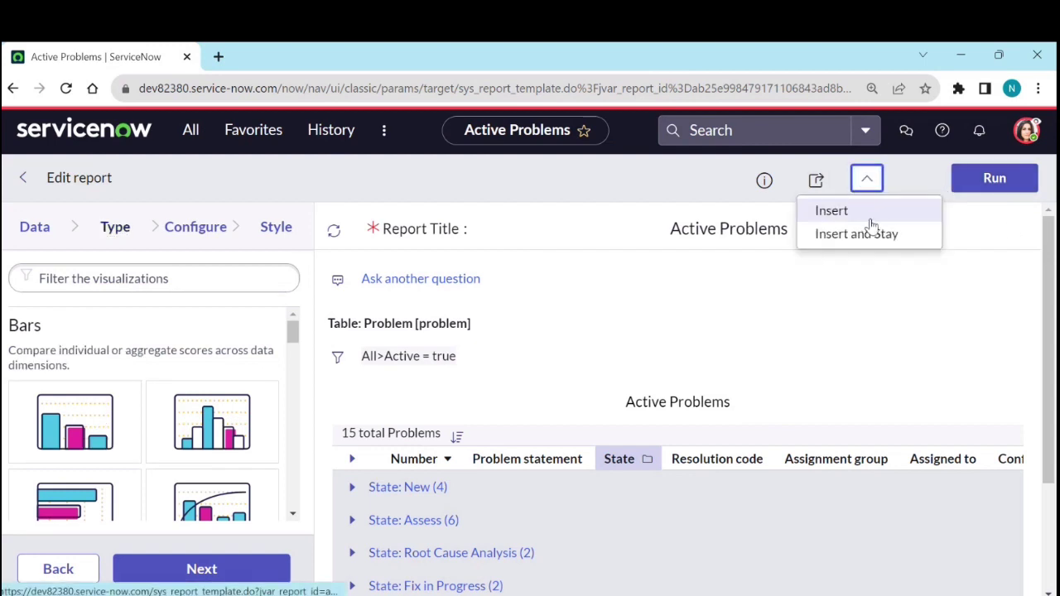
left_click(1010, 236)
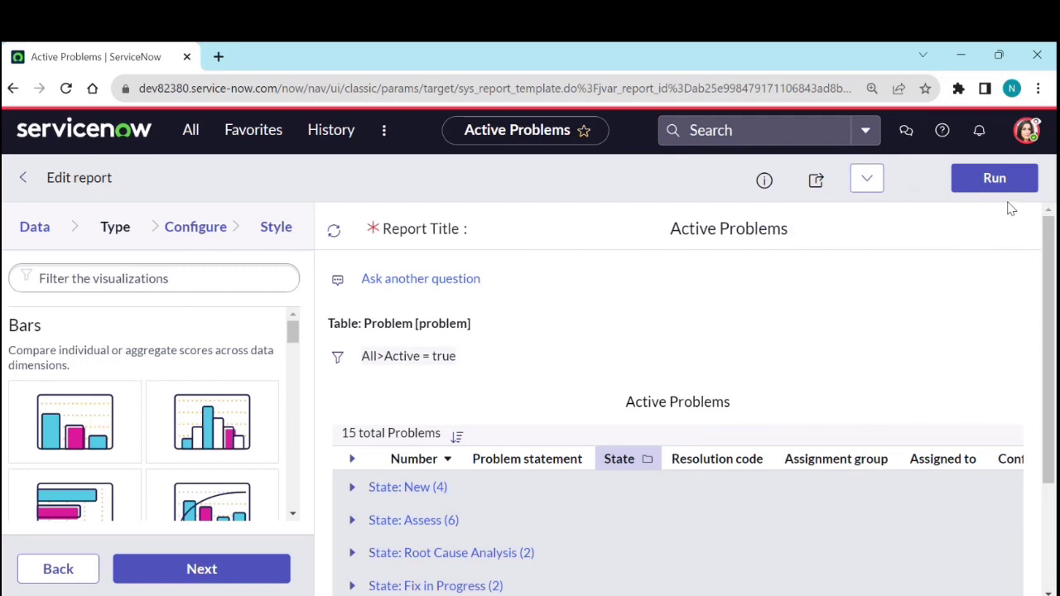
left_click(1026, 130)
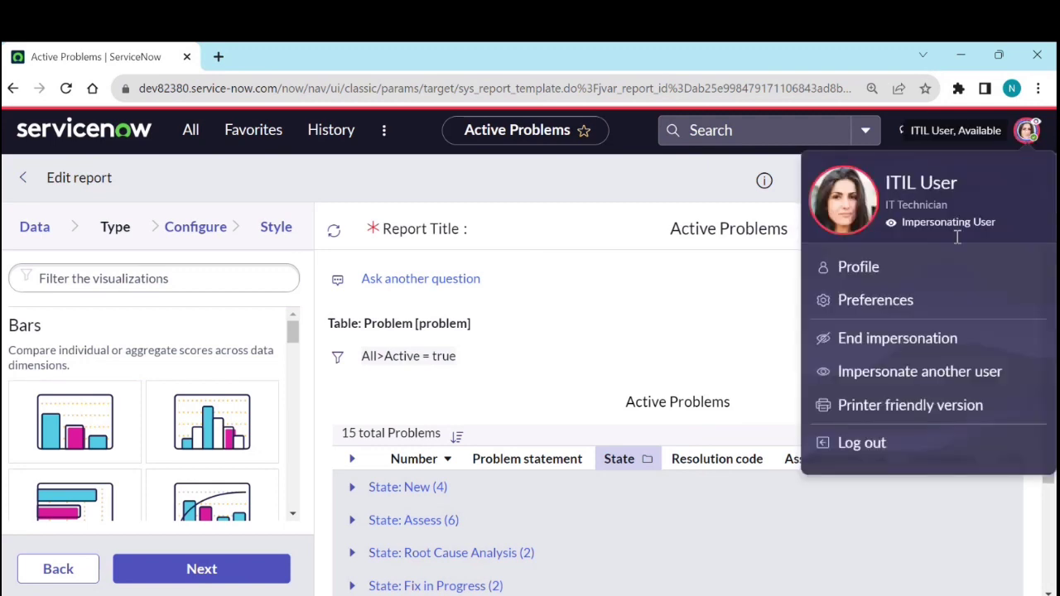
left_click(911, 337)
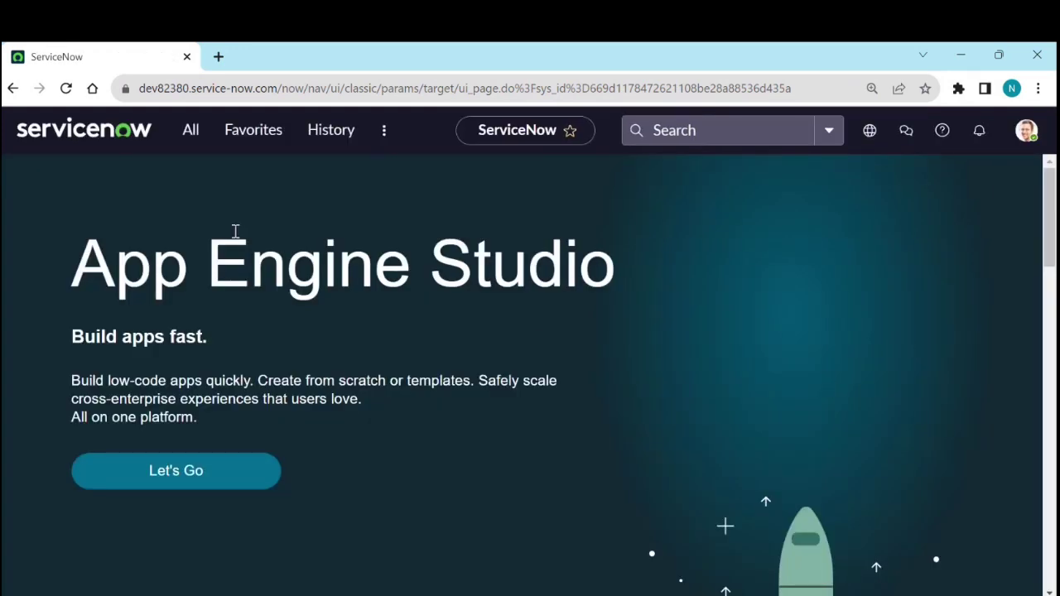
Step: Reopen the recently visited Active Problems report from the browsing history
left_click(190, 135)
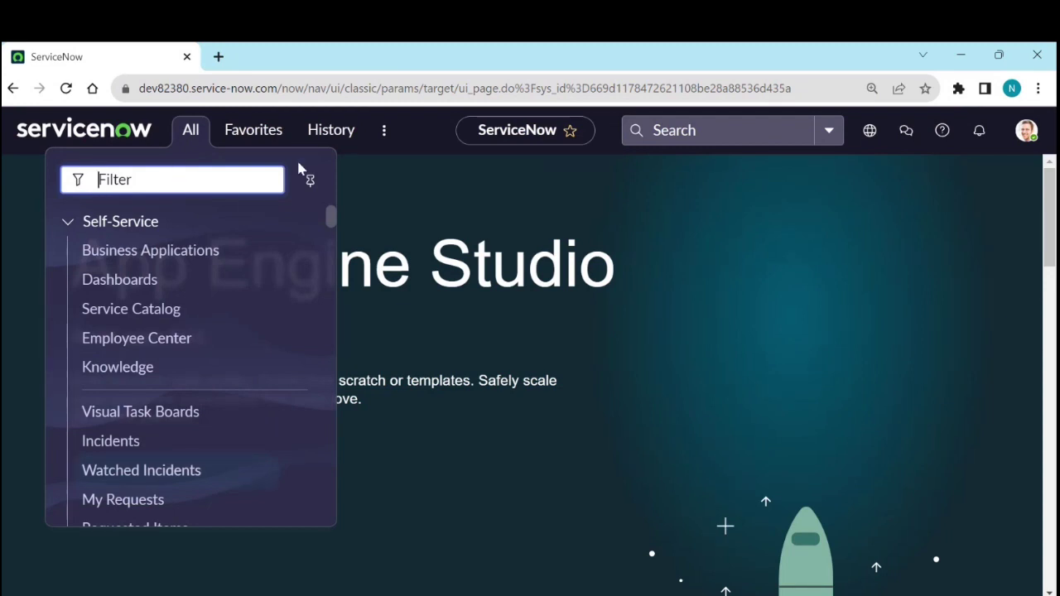
left_click(305, 130)
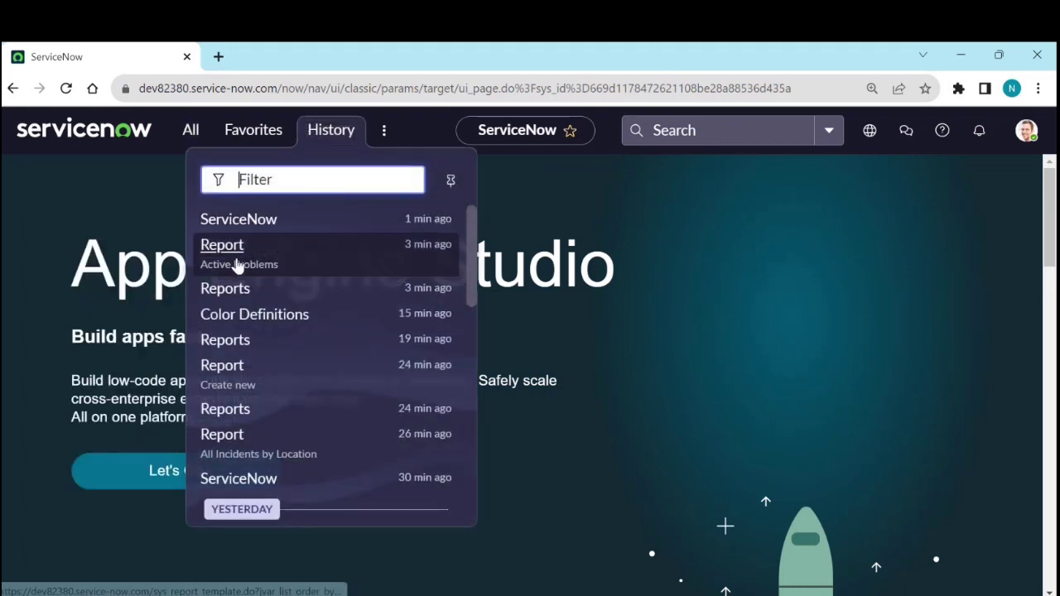
left_click(237, 264)
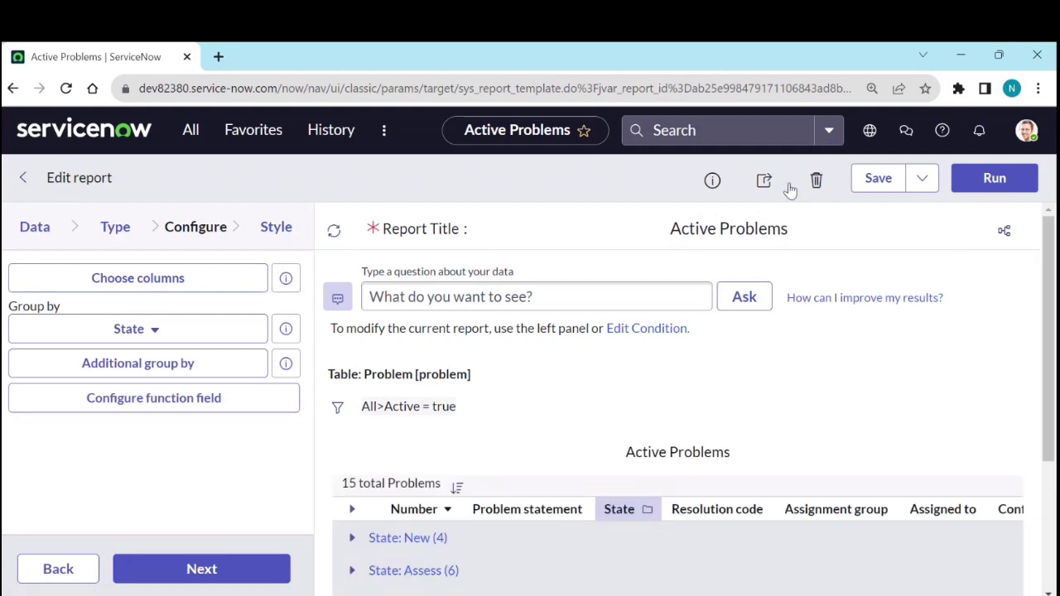
Step: Start scheduling an email containing the Active Problems report and review its default name
left_click(763, 181)
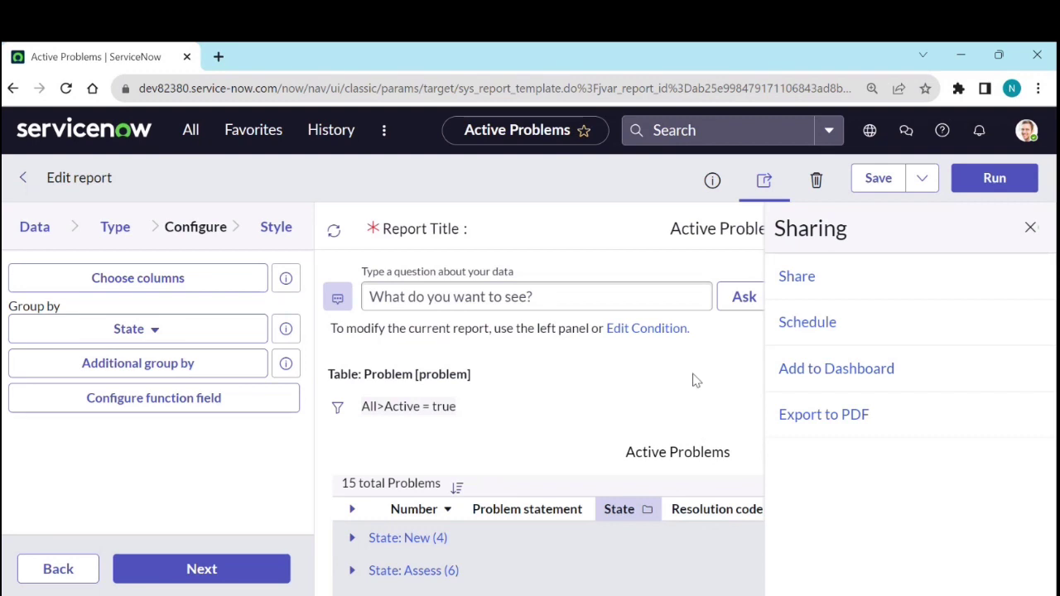
left_click(801, 331)
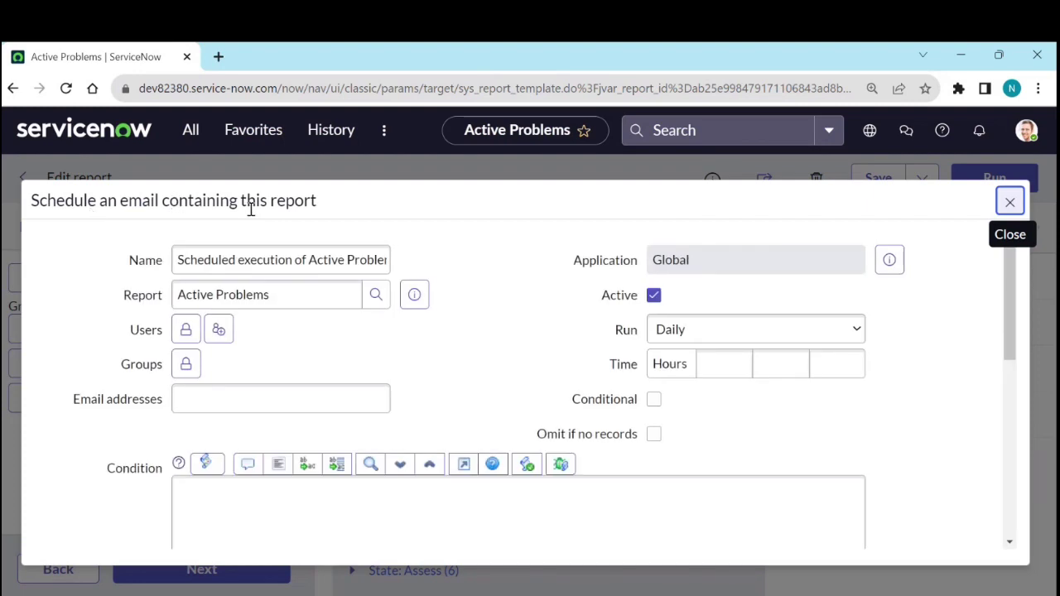
triple_click(252, 260)
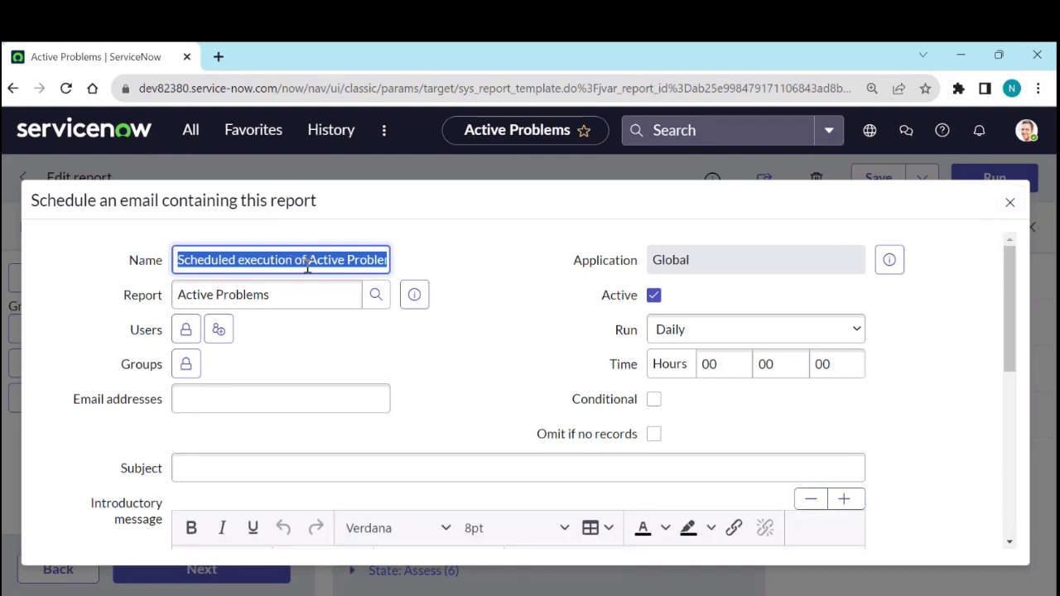
left_click(307, 262)
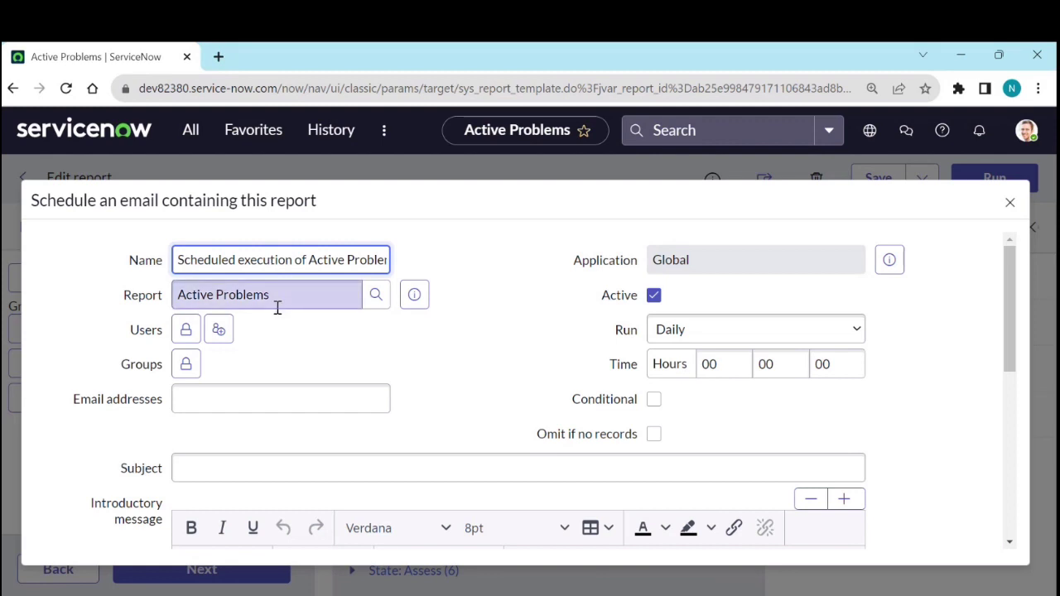
Step: Look up the user listed directly below Performance Analytics Security Center User and add them as a recipient of the scheduled email
left_click(187, 329)
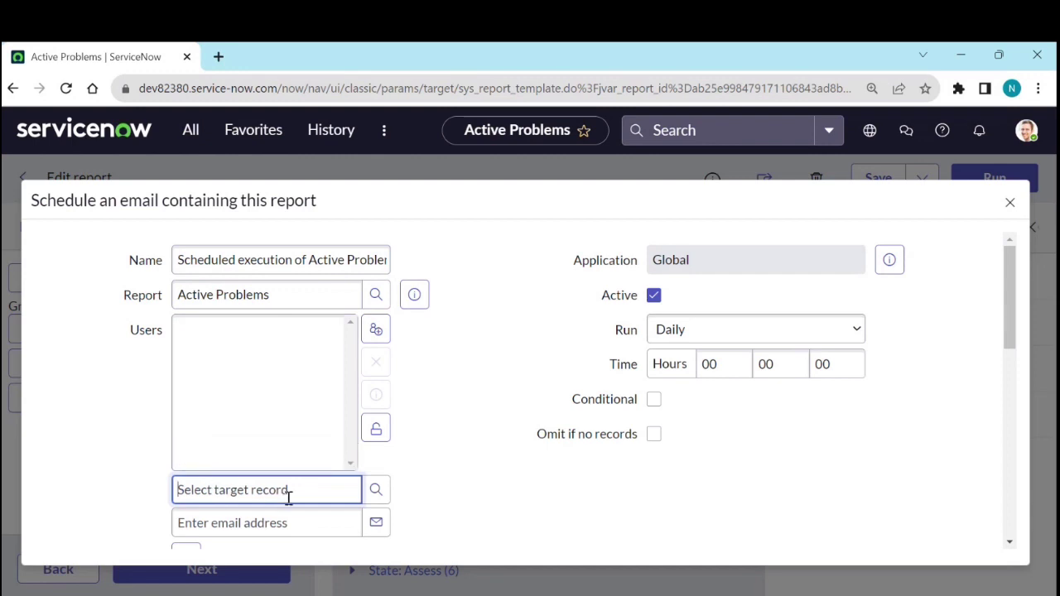
type("e")
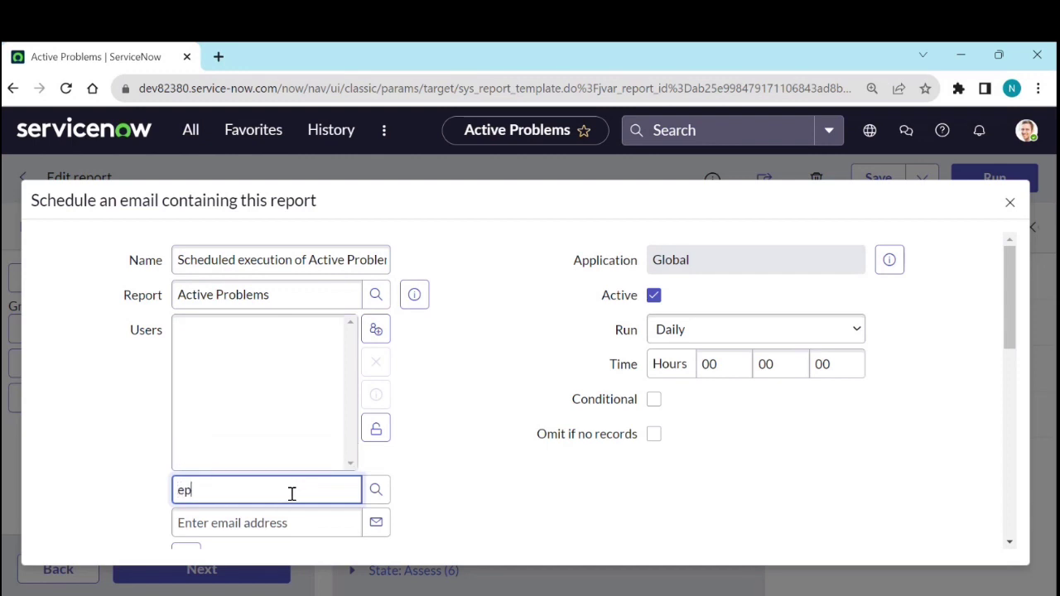
key("BackSpace")
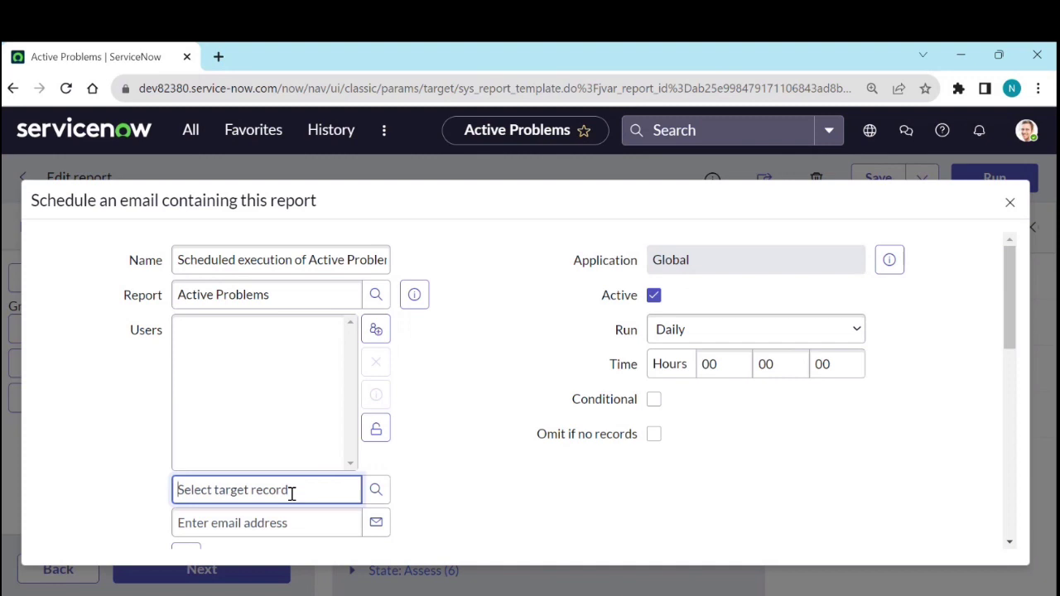
left_click(375, 492)
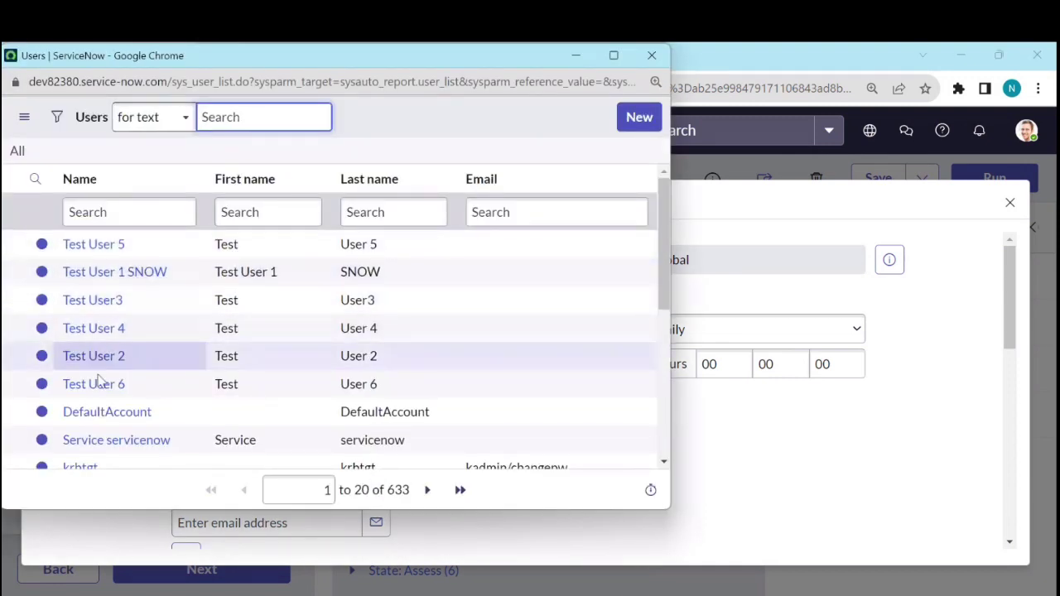
scroll(125, 394, "down", 5)
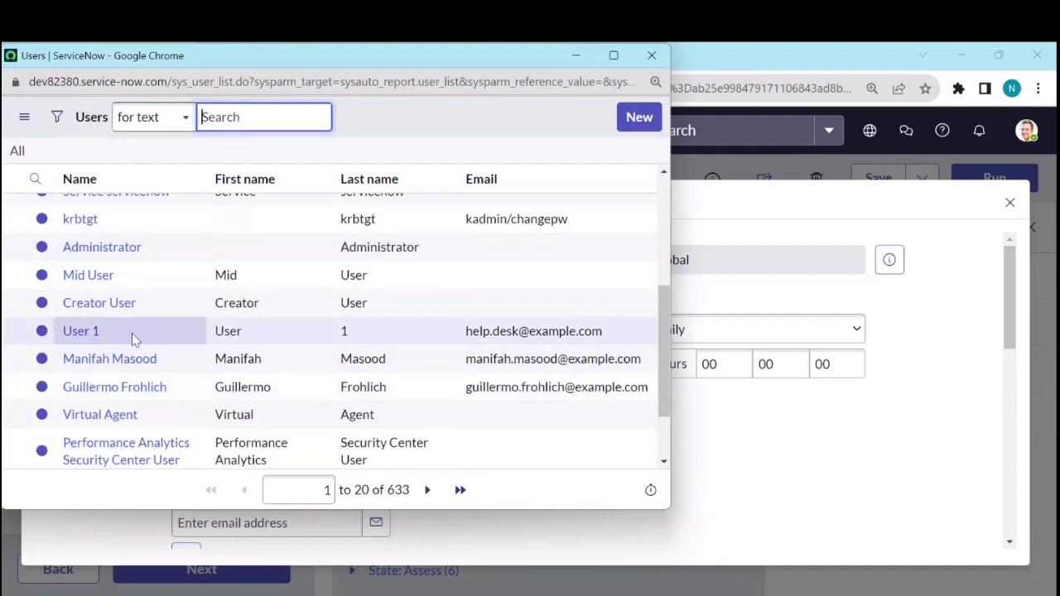
scroll(135, 340, "down", 2)
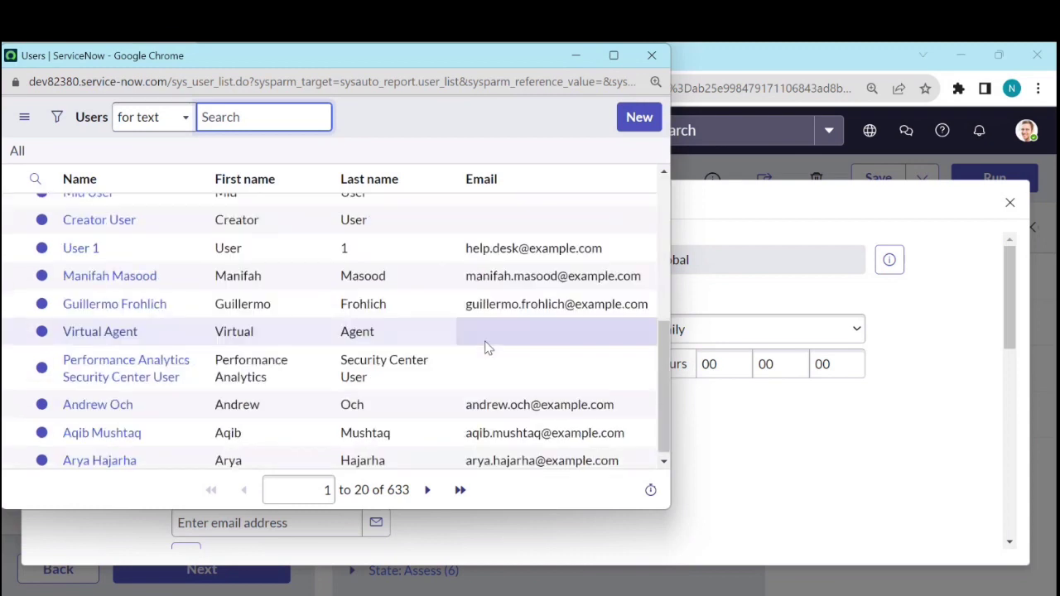
scroll(486, 347, "down", 1)
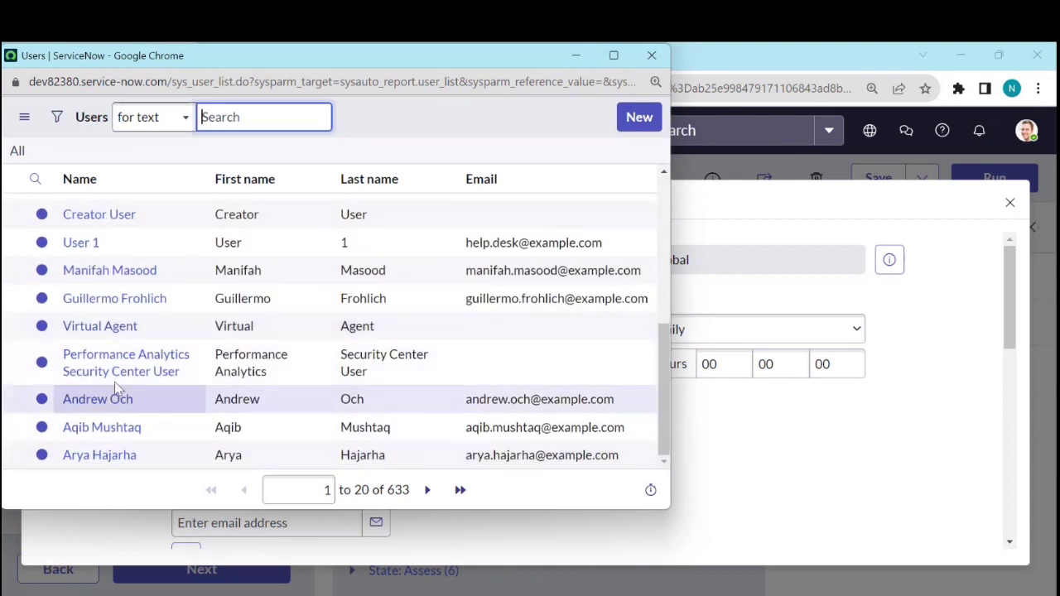
left_click(93, 401)
left_click(374, 426)
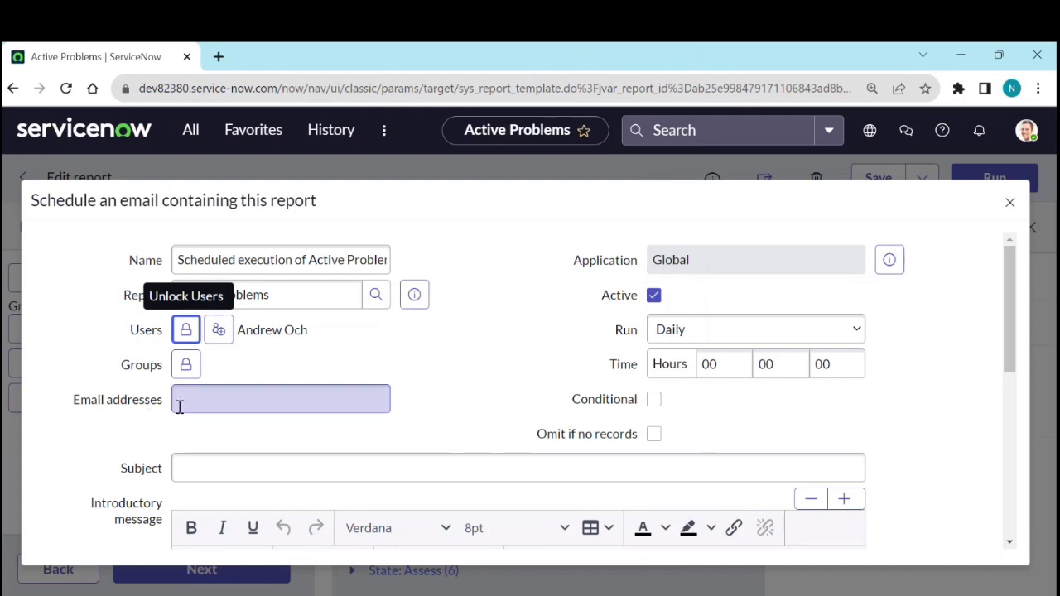
Step: Enter "List of Acitve Problems" as the subject of the scheduled email
left_click(245, 401)
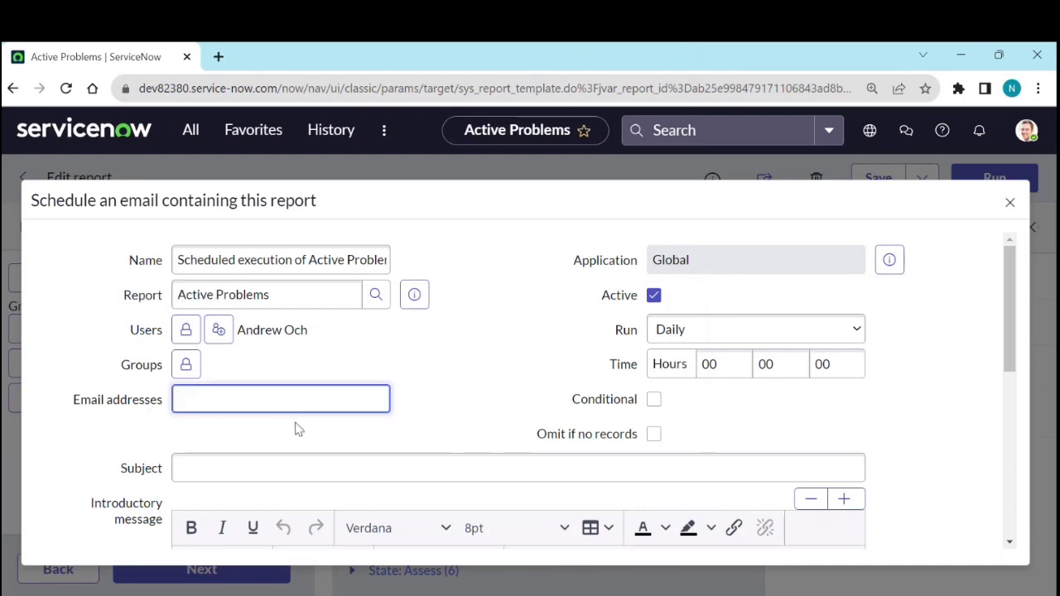
left_click(265, 473)
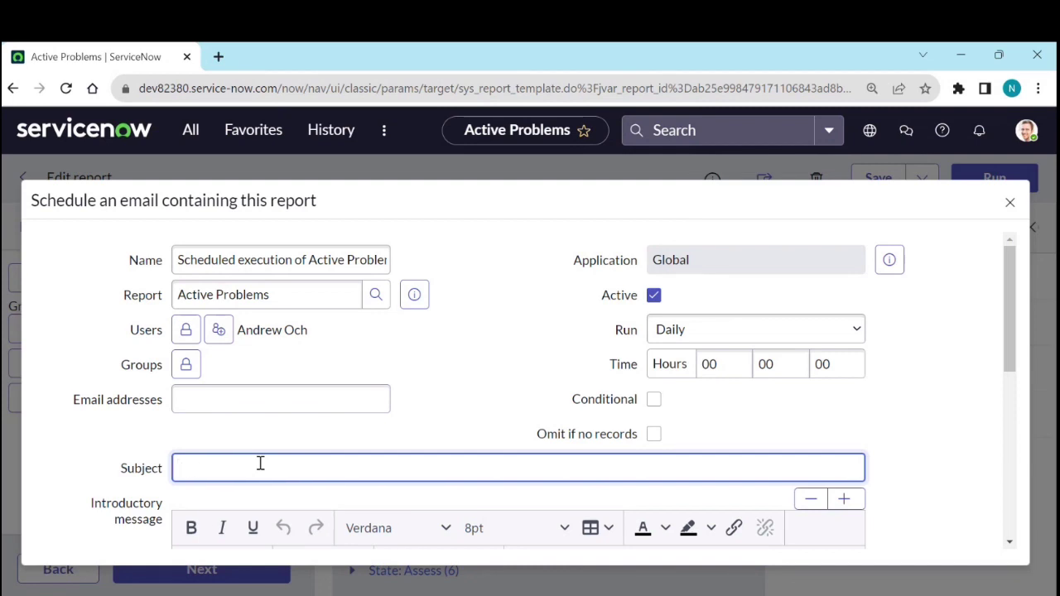
type("List of Acitve Problems")
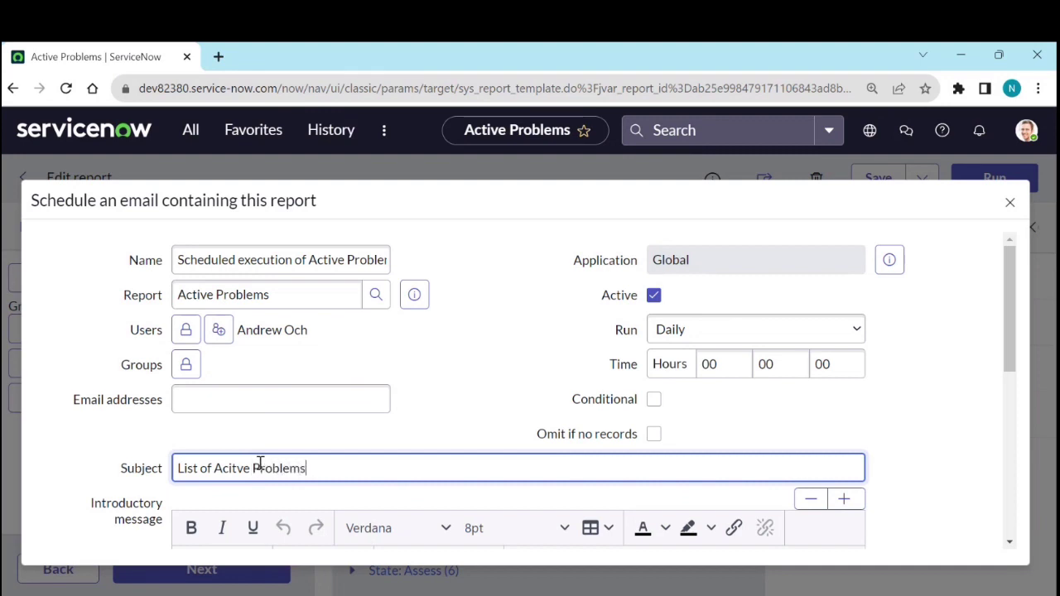
Step: Write the introductory message of the email with "Hello ," followed by "PFA,\.." on a new line
scroll(398, 412, "down", 3)
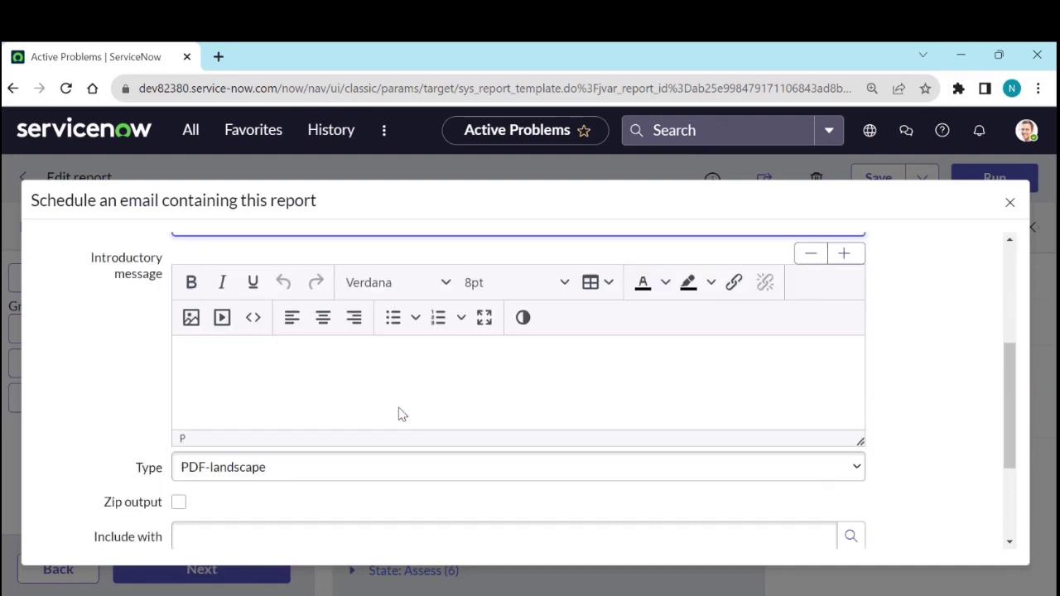
left_click(196, 382)
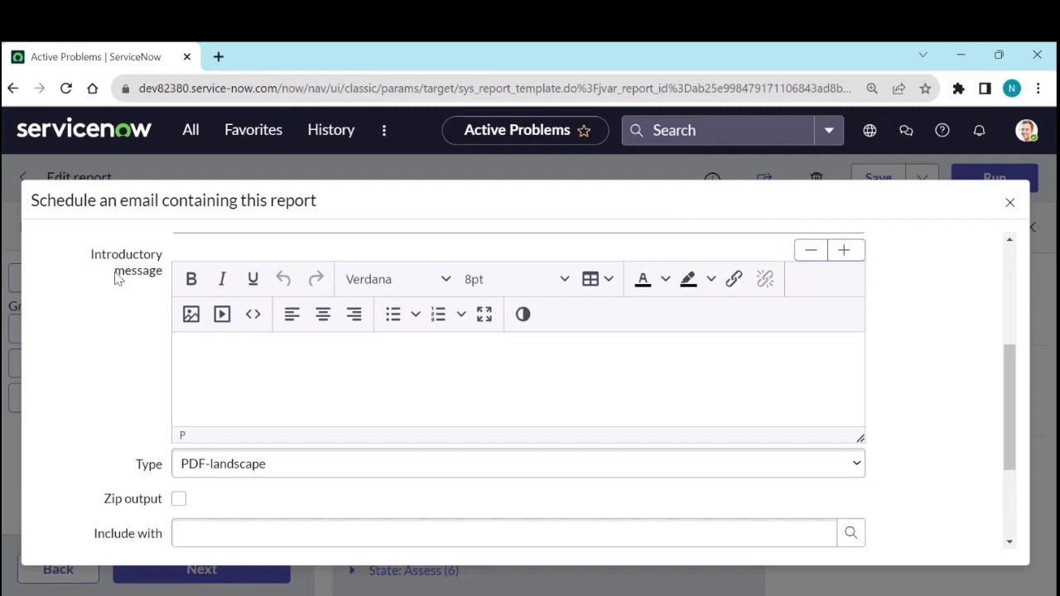
mouse_move(120, 276)
type("Hello ,")
key("Return")
Step: Set the report's output type to PDF and the page size to A4, leaving Include with empty
scroll(92, 385, "down", 3)
left_click(261, 306)
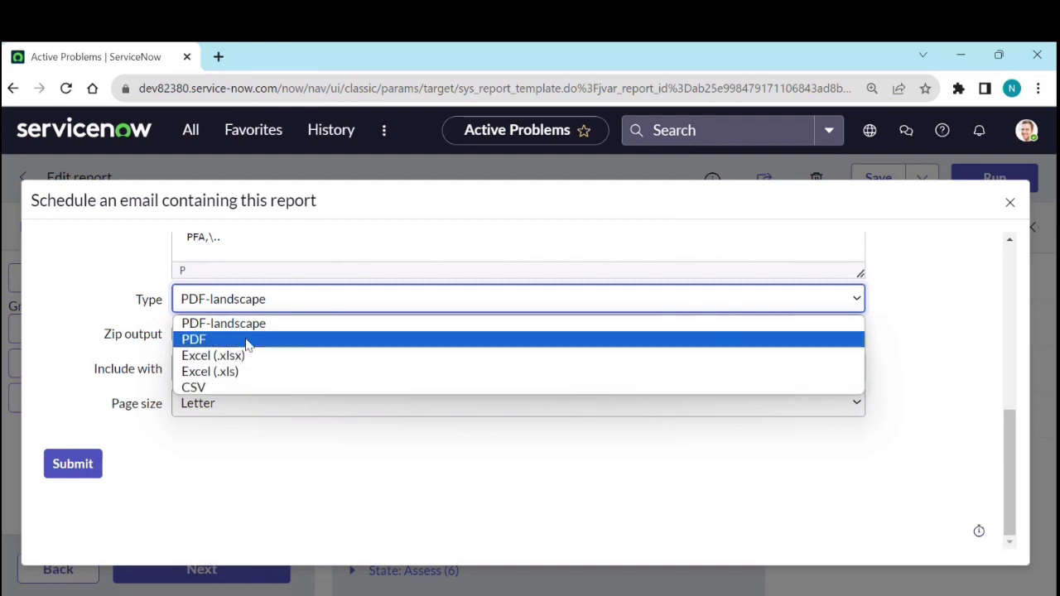
left_click(247, 340)
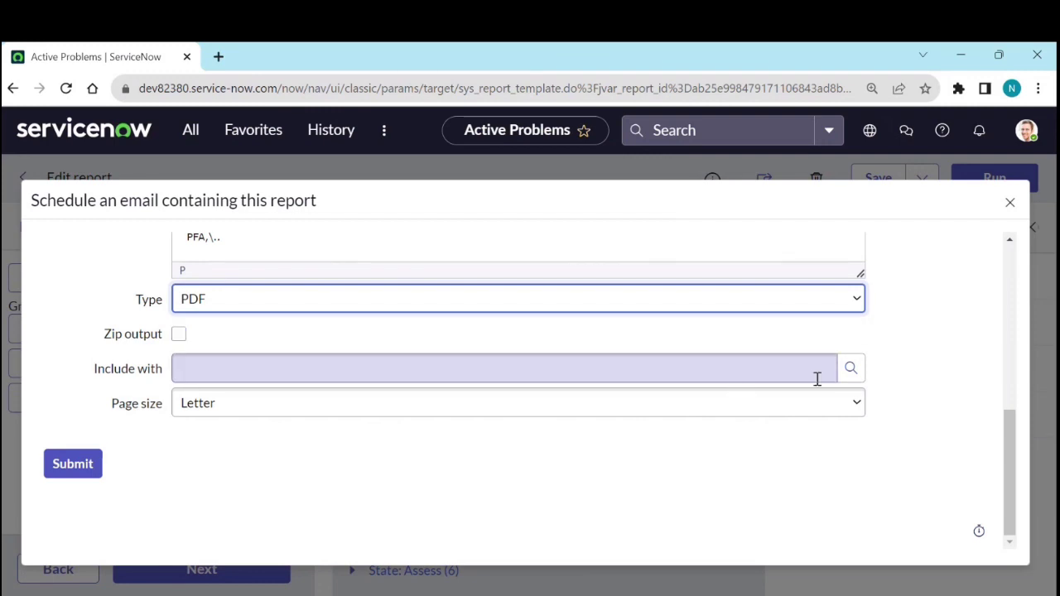
left_click(852, 370)
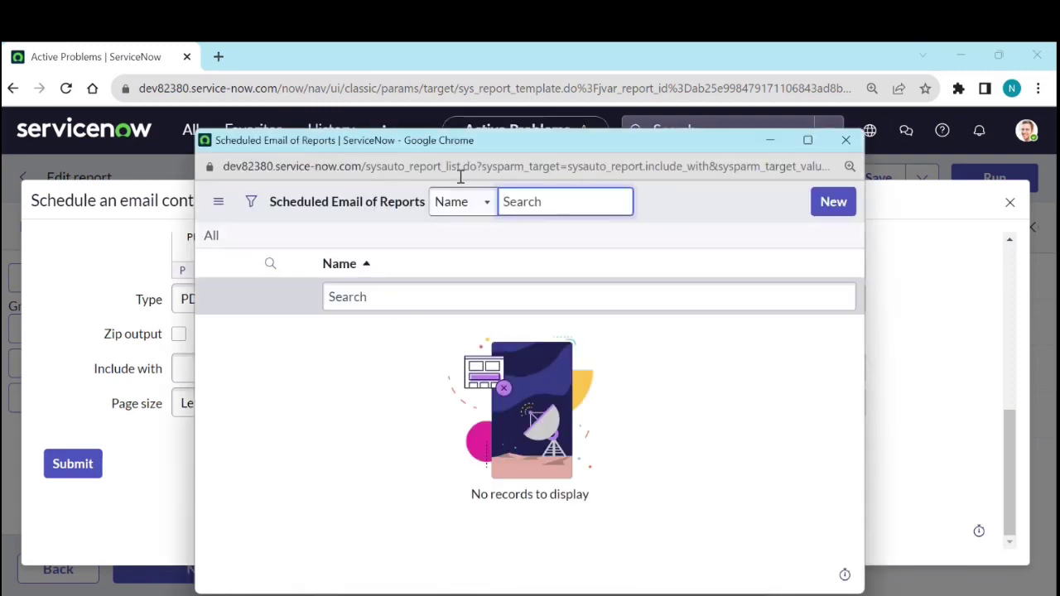
left_click(844, 142)
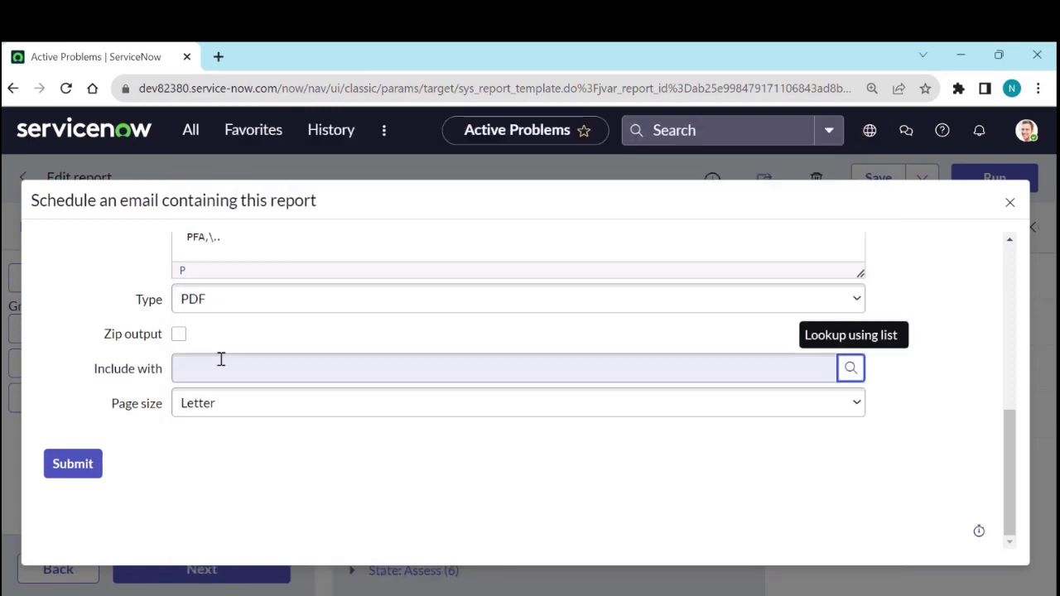
left_click(197, 403)
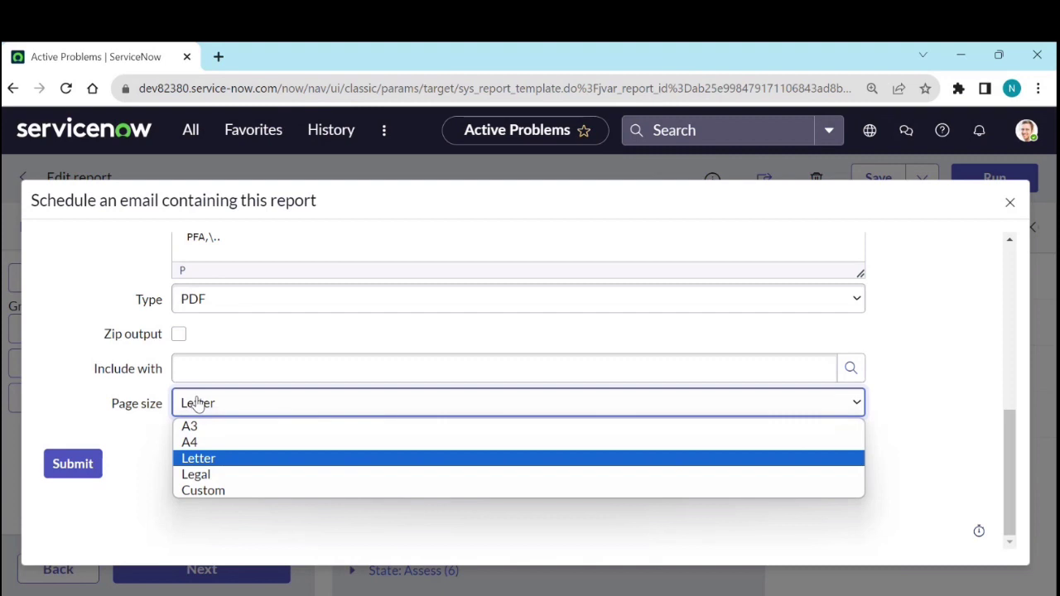
left_click(205, 447)
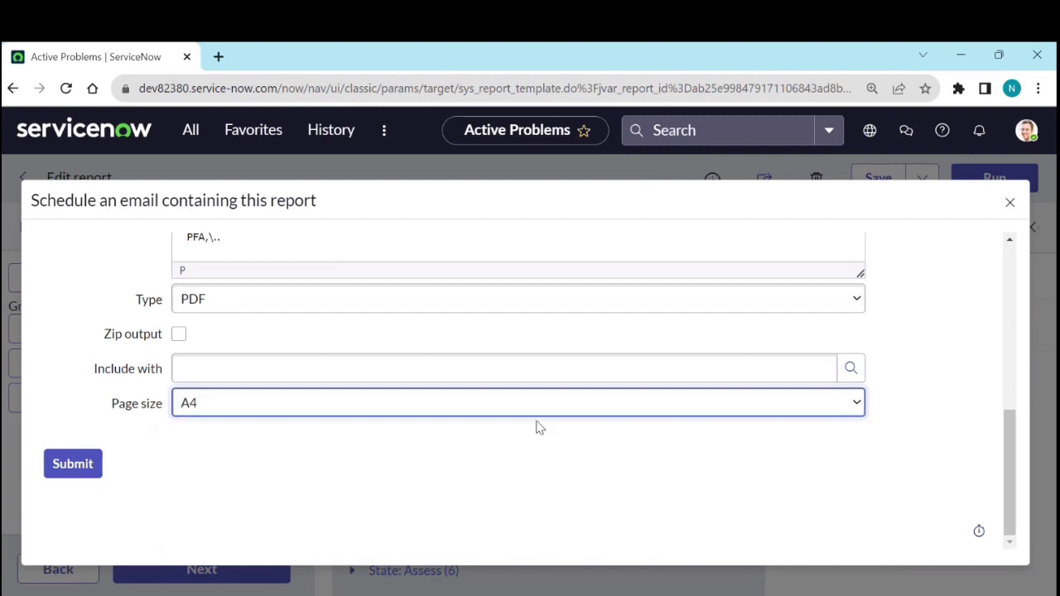
Step: Enable Omit if no records and Conditional for the scheduled email and view the Condition script field
scroll(538, 429, "up", 3)
scroll(540, 429, "up", 3)
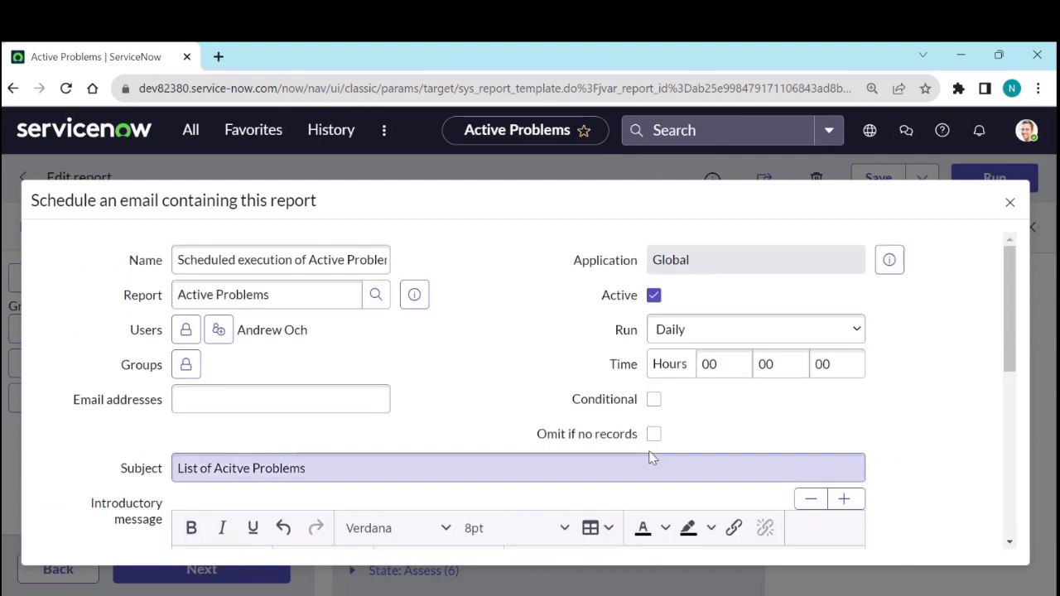
left_click(658, 435)
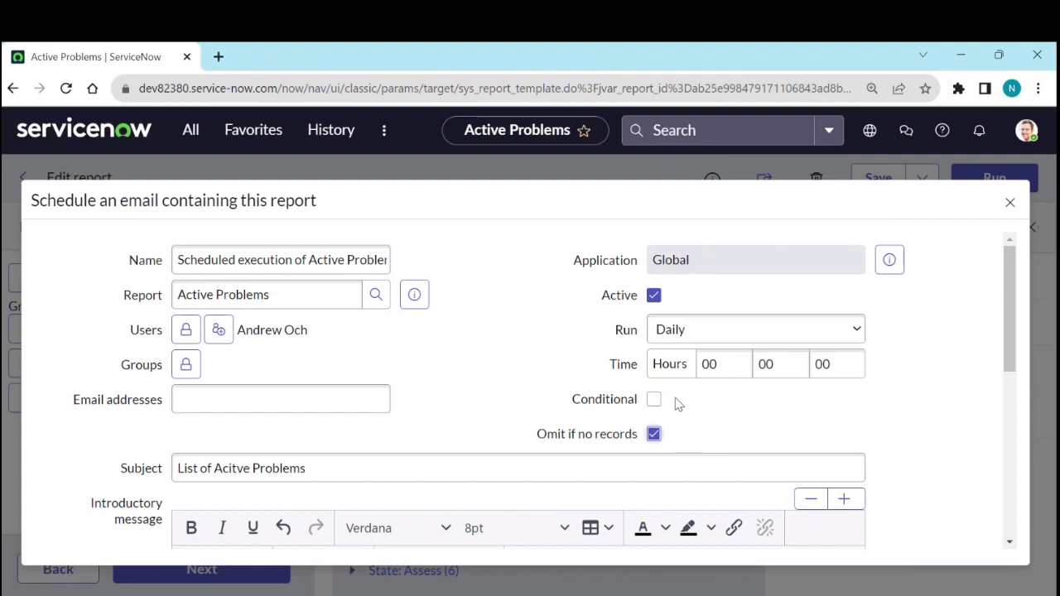
left_click(655, 401)
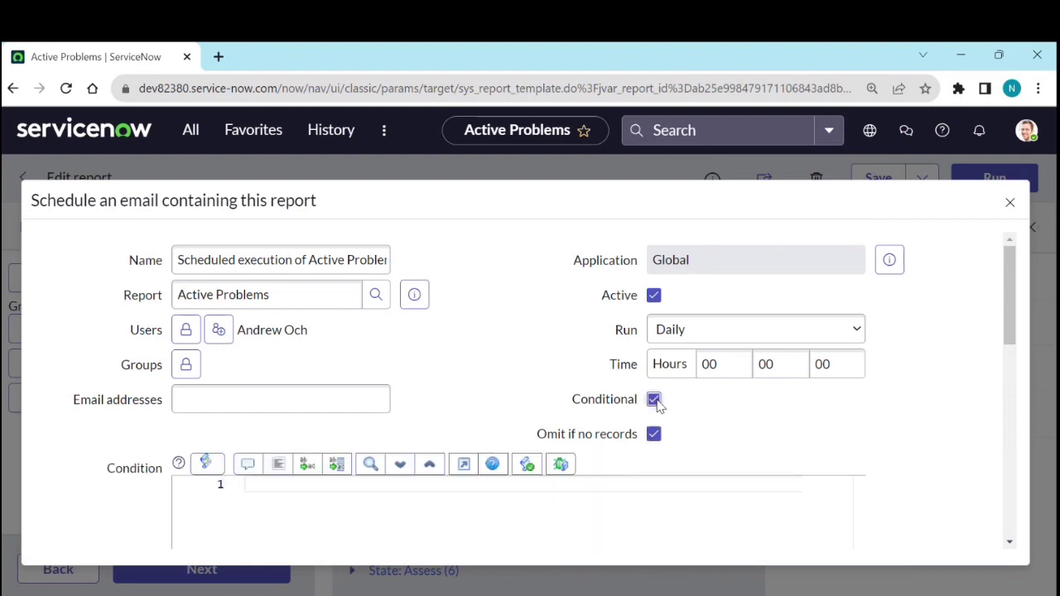
scroll(484, 424, "down", 2)
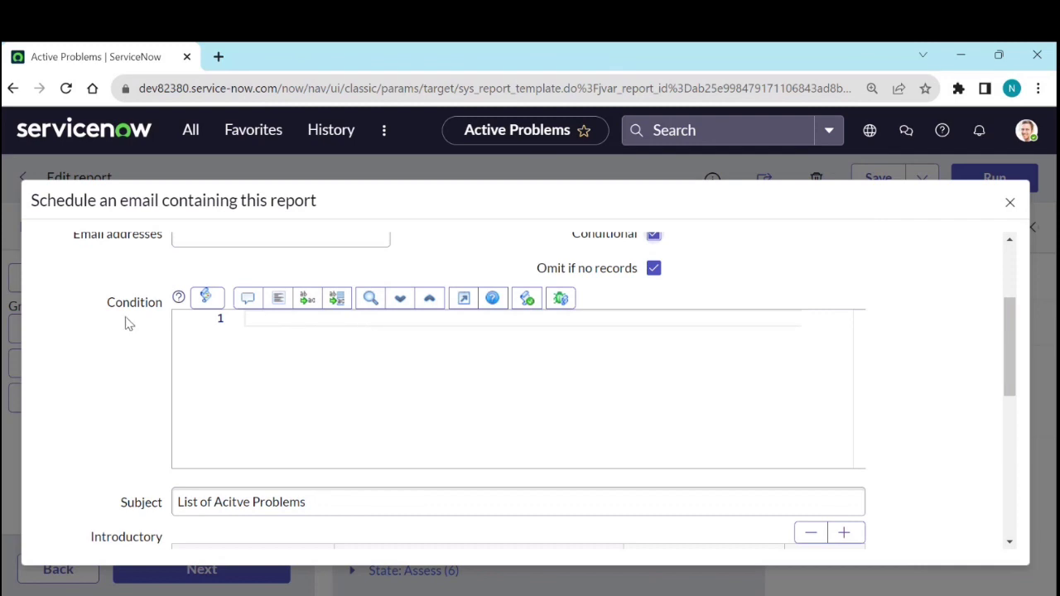
scroll(930, 376, "up", 2)
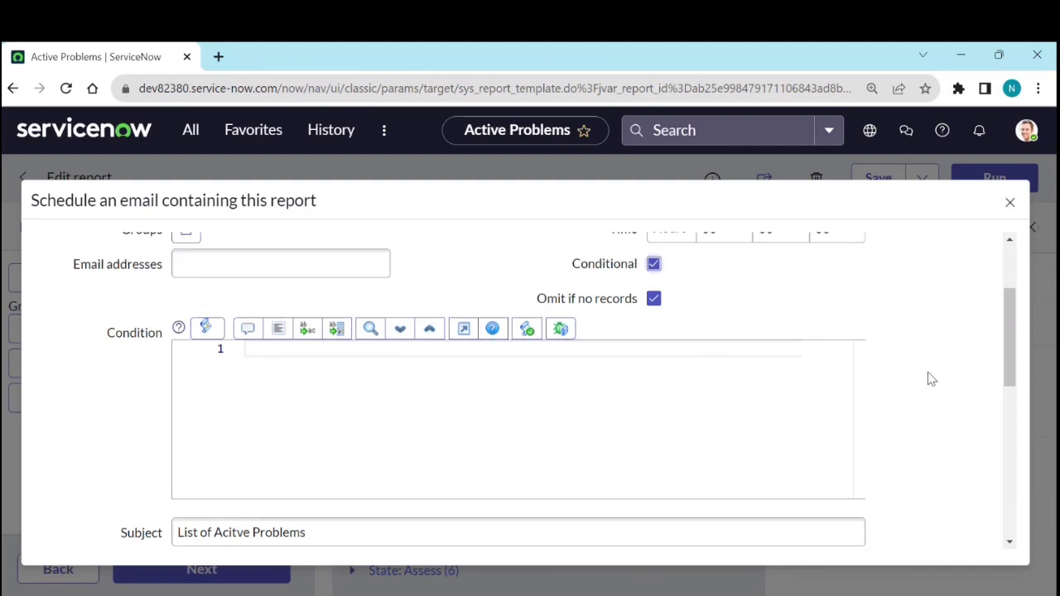
Step: Turn off the Conditional option for the scheduled email
left_click(654, 400)
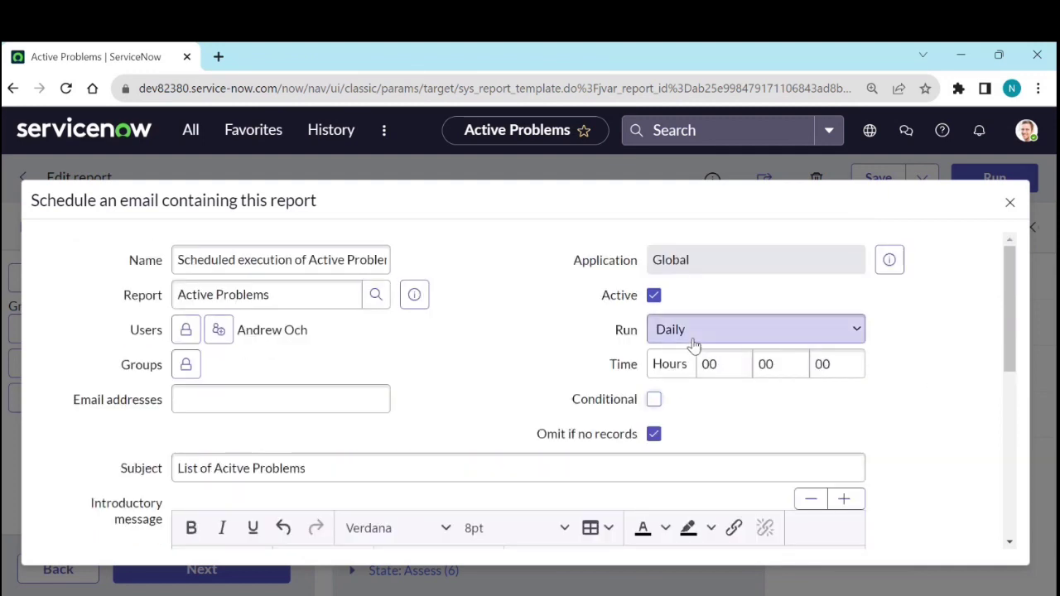
Step: Set the scheduled email to run weekly on Monday with the time's hour at 01
left_click(693, 331)
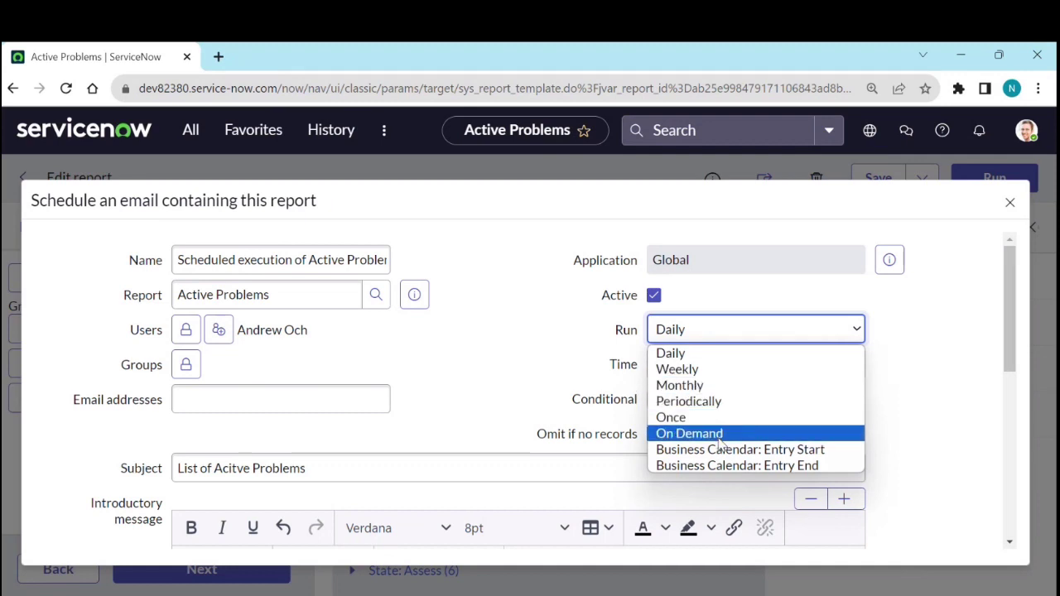
left_click(694, 369)
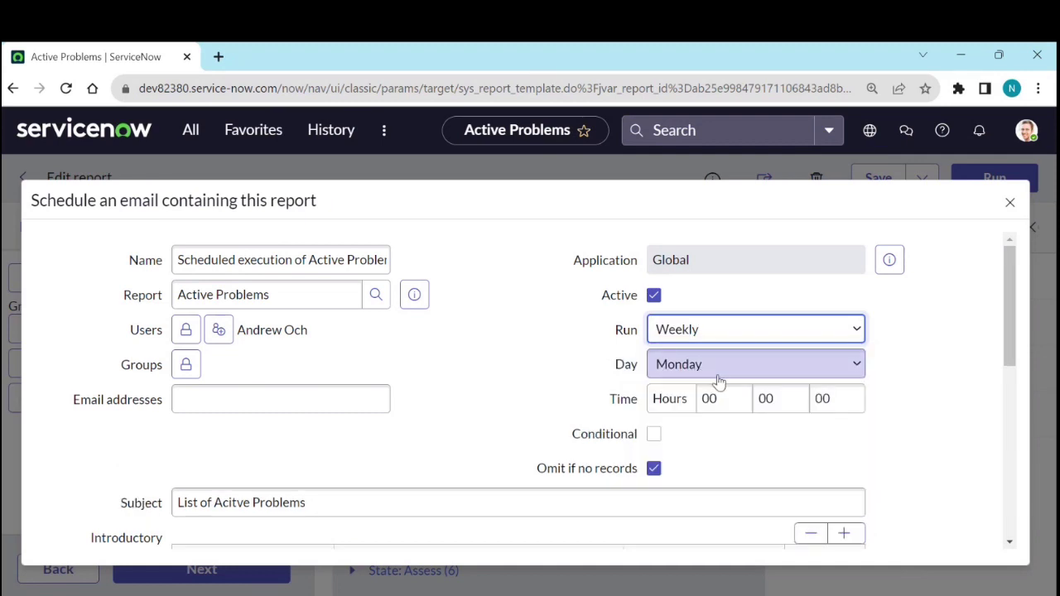
left_click(717, 373)
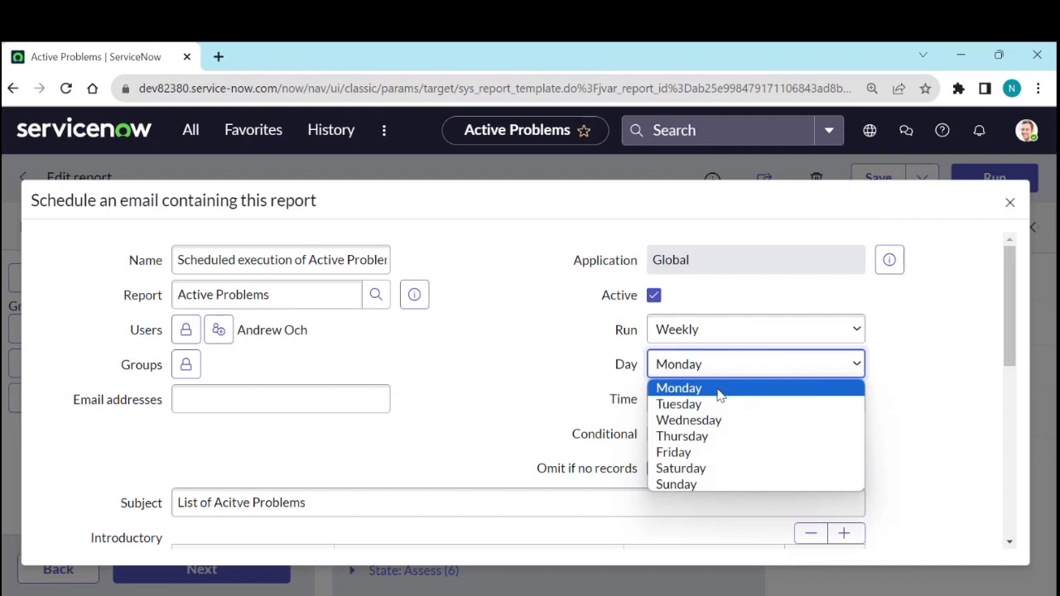
left_click(719, 390)
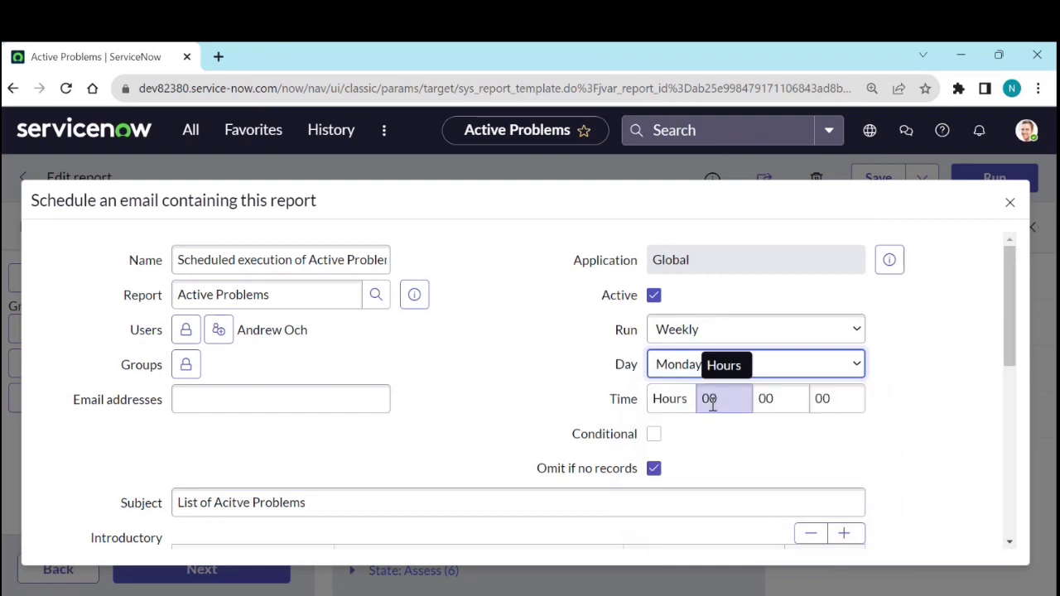
left_click(714, 402)
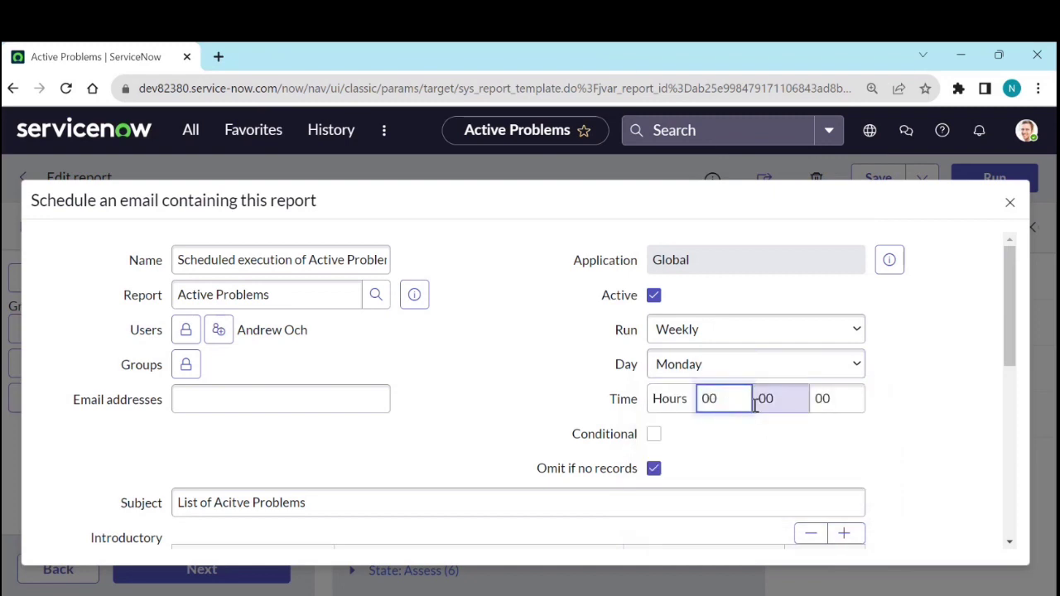
key("BackSpace")
type("1")
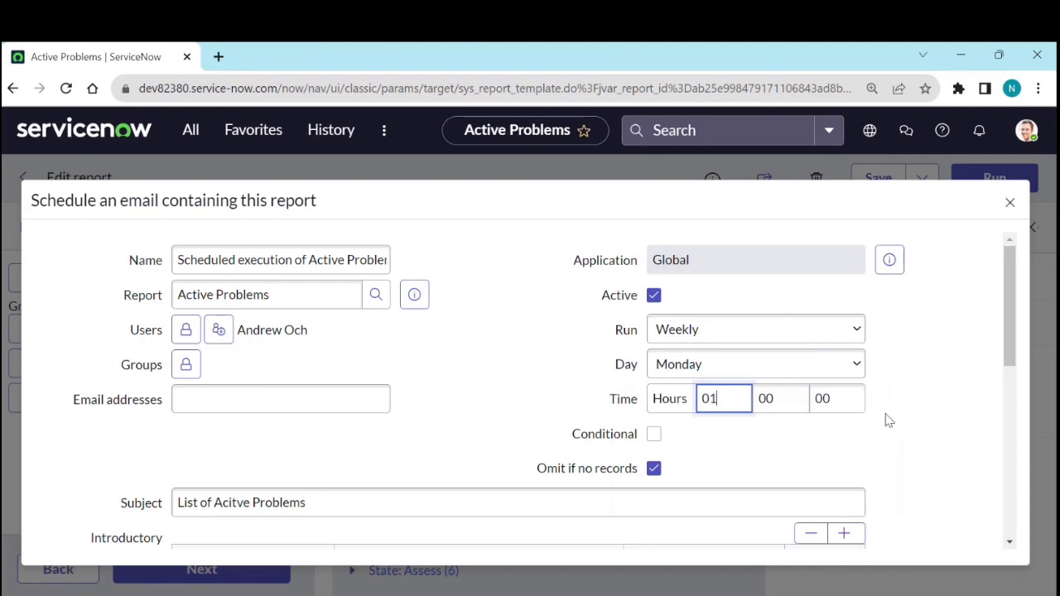
left_click(887, 418)
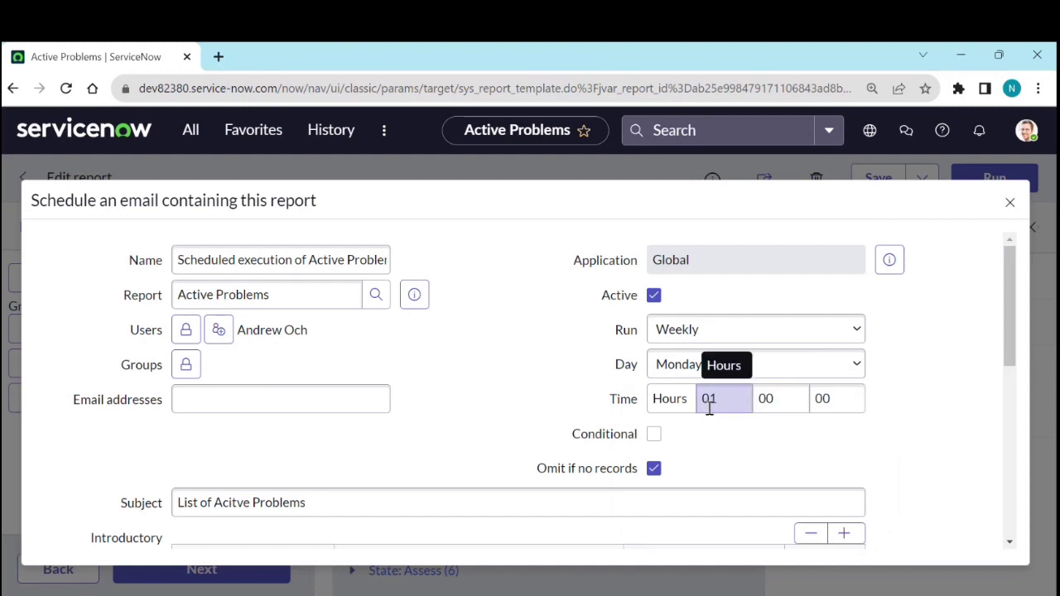
Step: Set the email's run frequency to On Demand and submit the schedule
left_click(675, 331)
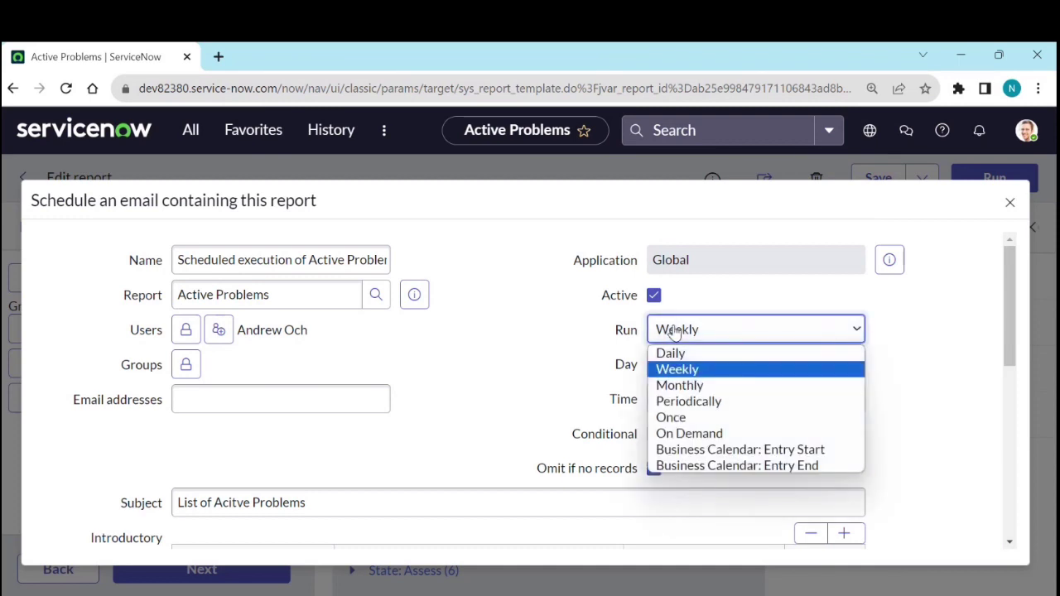
left_click(686, 432)
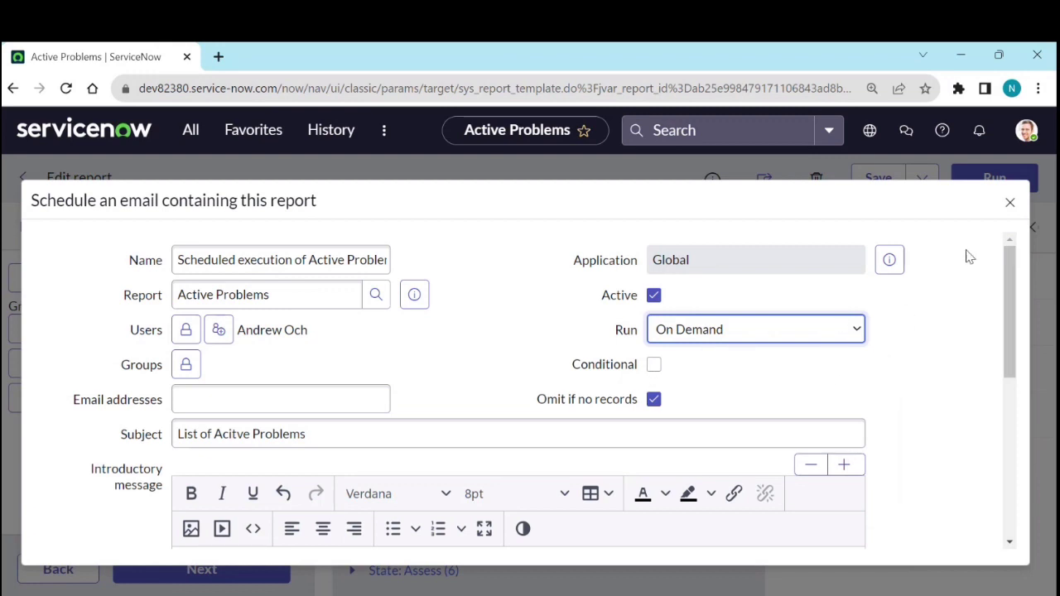
scroll(919, 409, "down", 2)
scroll(906, 419, "down", 1)
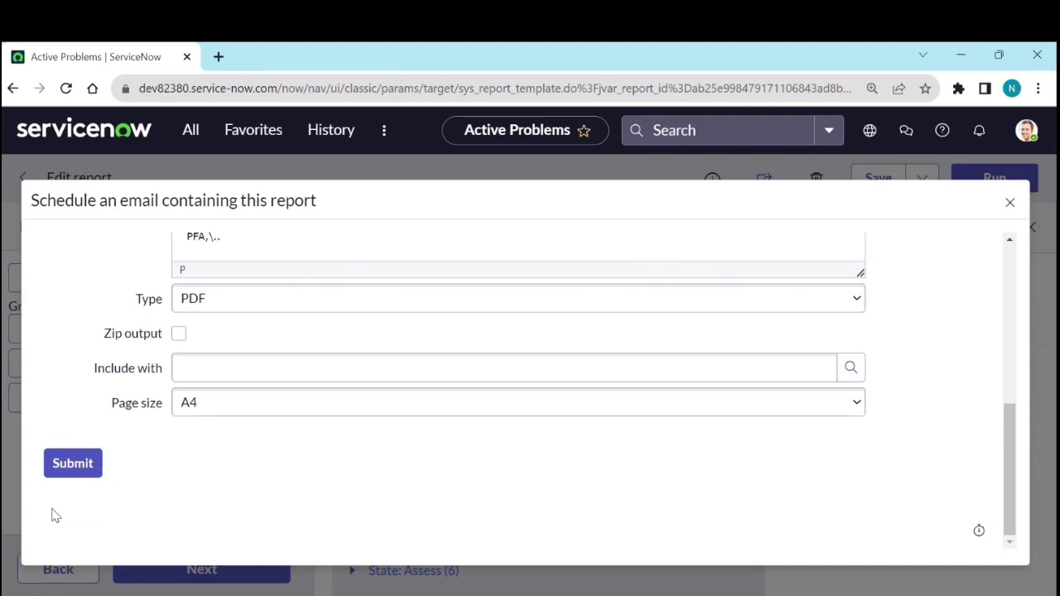
left_click(73, 468)
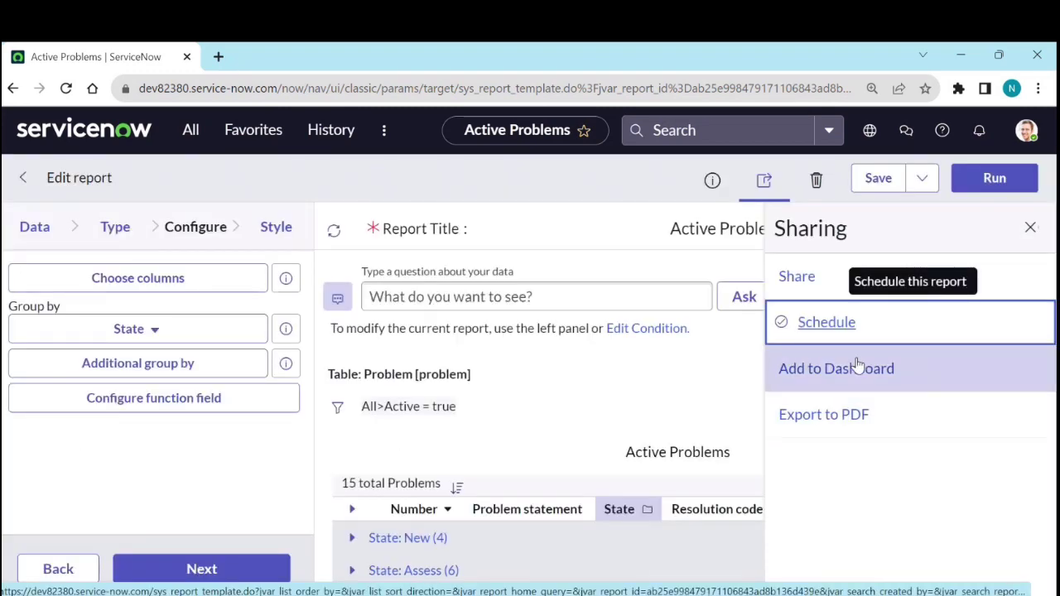
Step: Examine the report's schedule indicator, basic information and sharing options
left_click(784, 322)
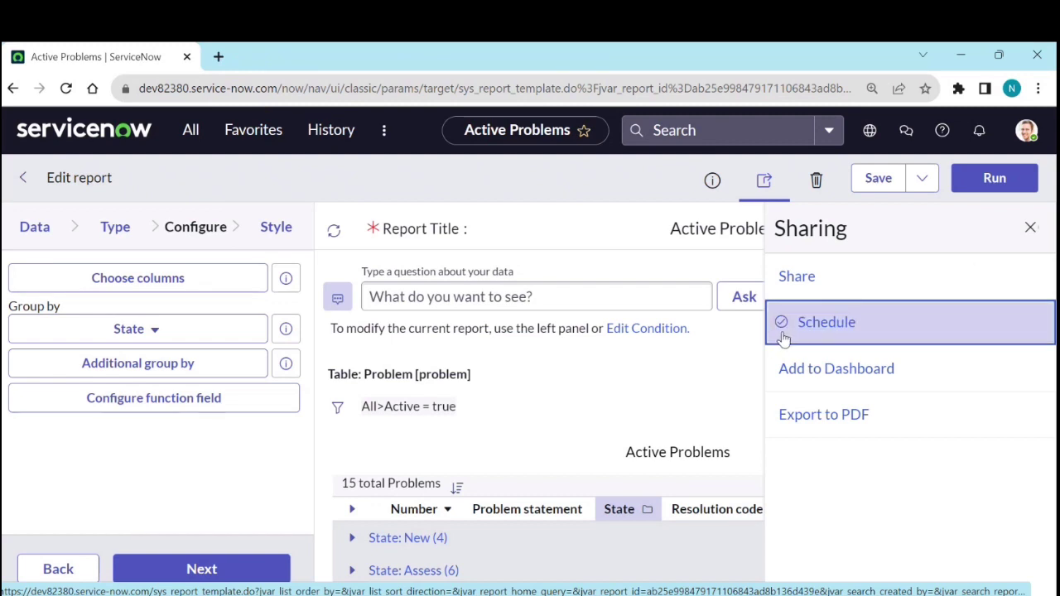
left_click(781, 338)
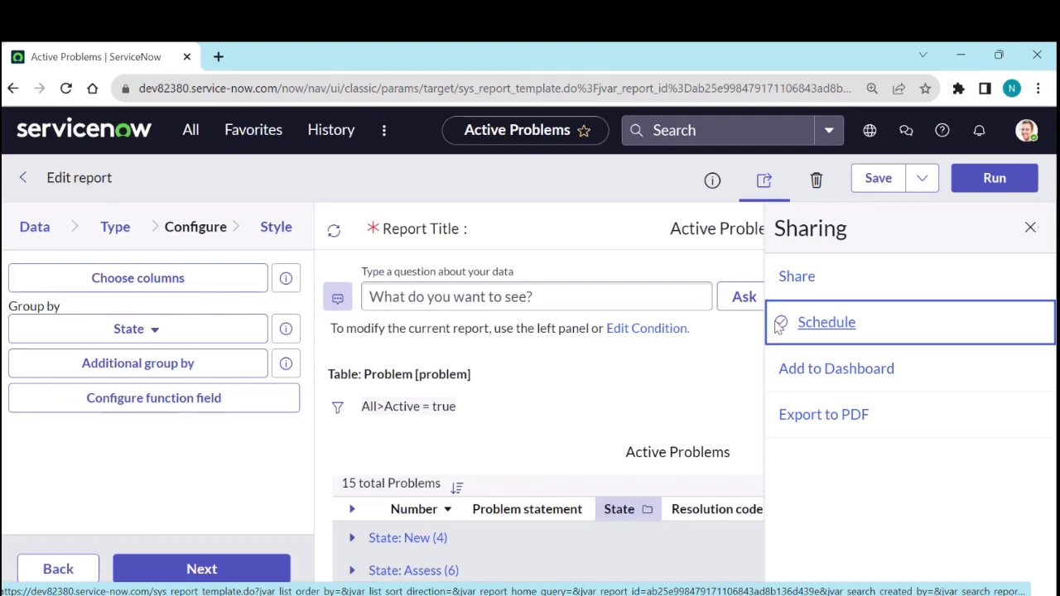
left_click(710, 189)
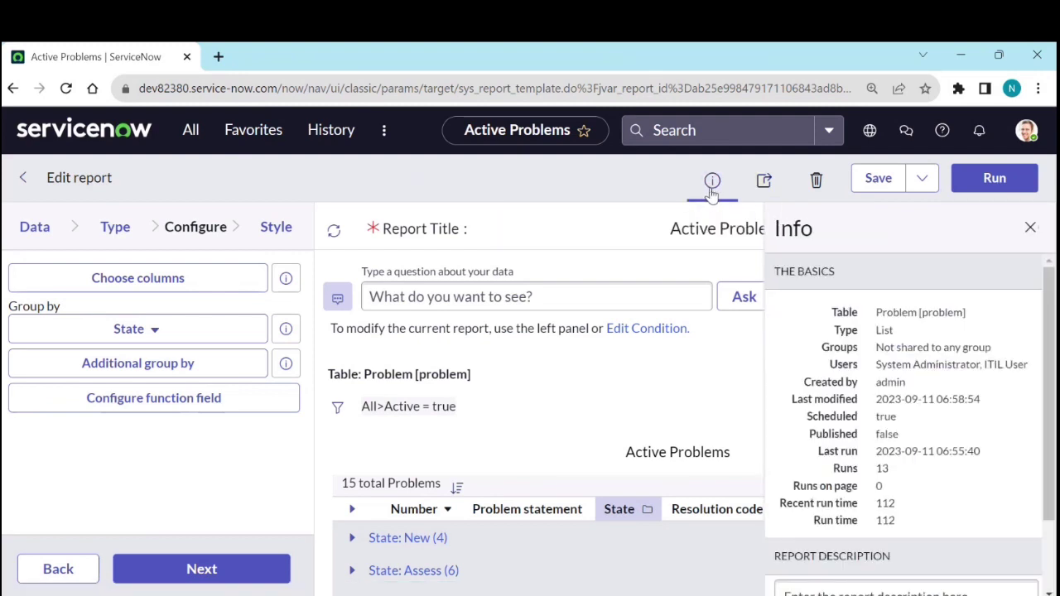
left_click(762, 199)
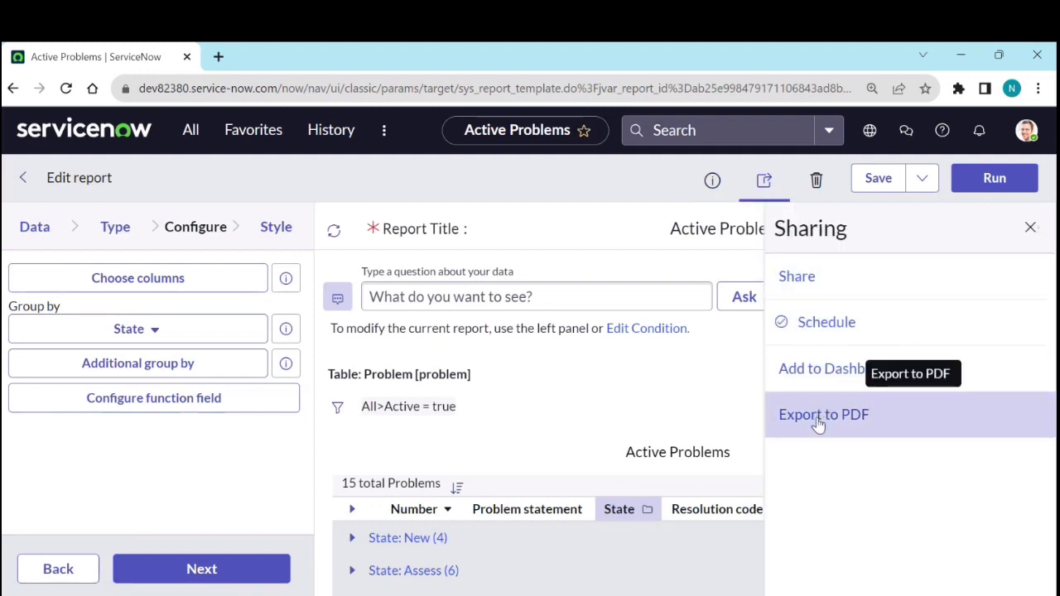
left_click(1034, 230)
Step: Examine the export formats available for the problem list in the report
scroll(626, 444, "down", 3)
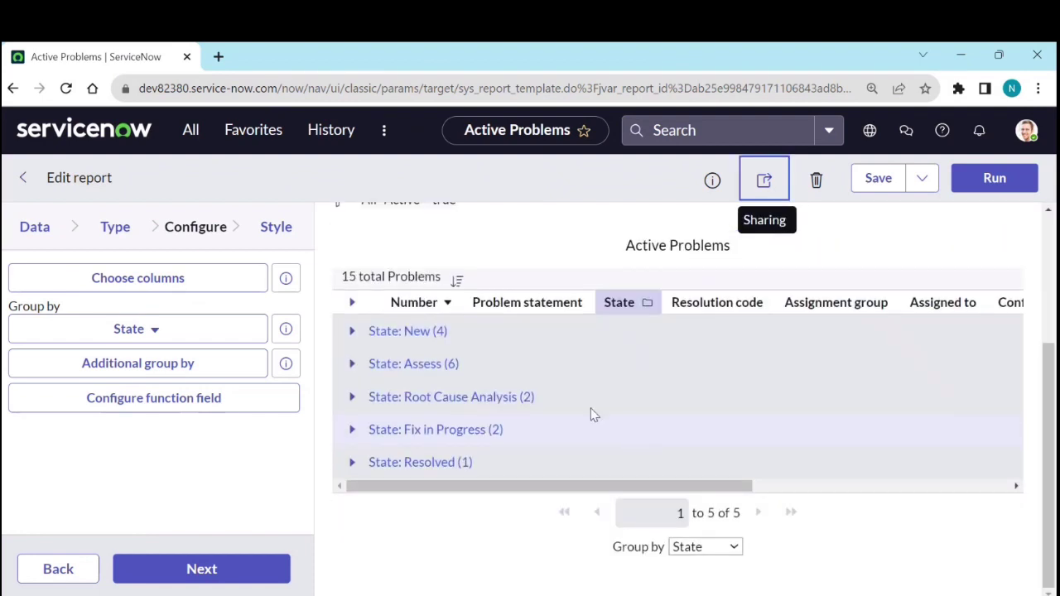
right_click(481, 314)
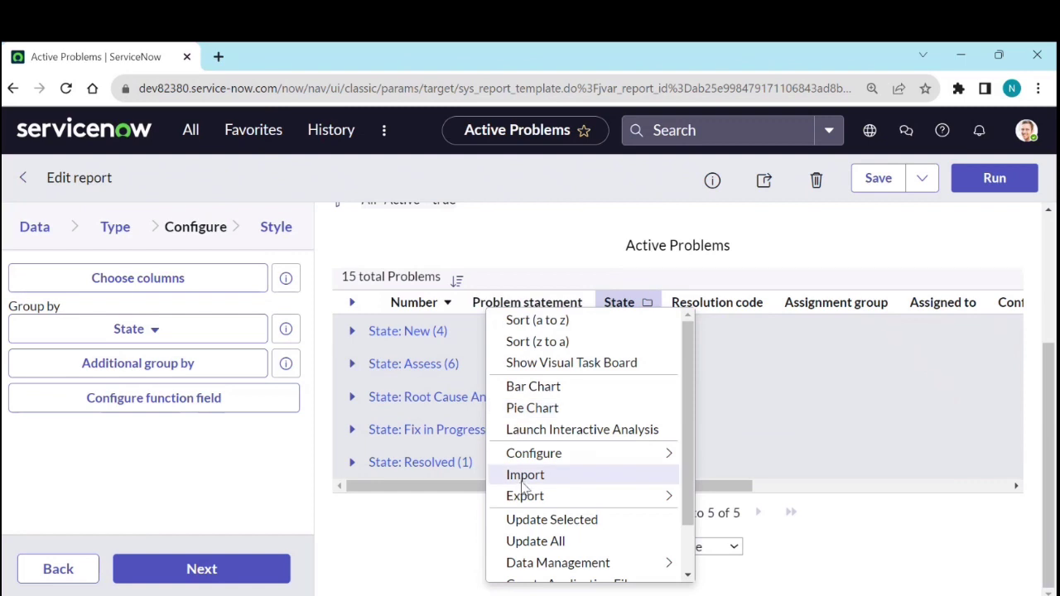
mouse_move(529, 497)
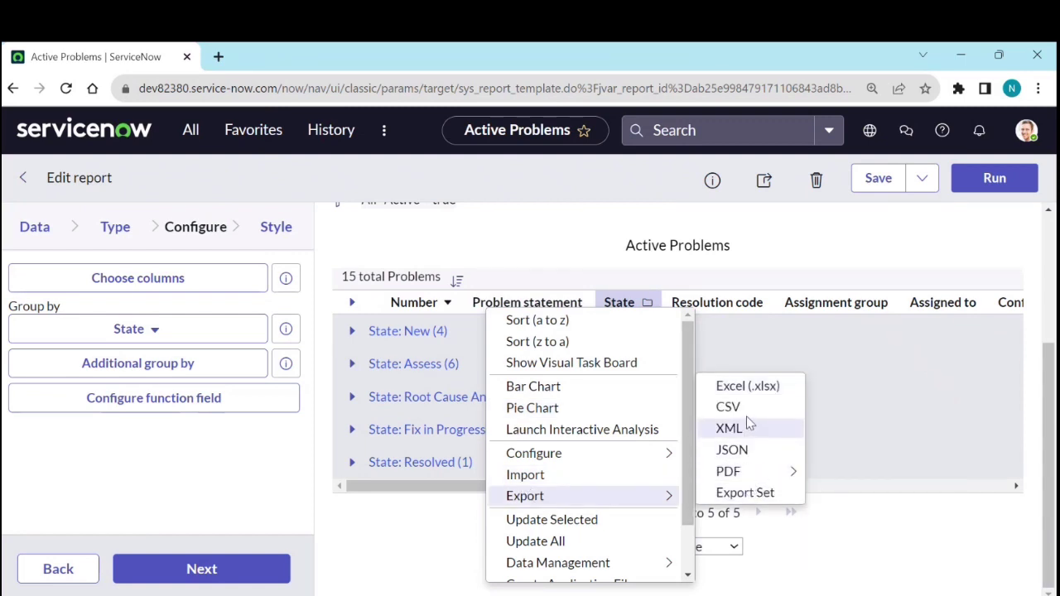
left_click(793, 234)
scroll(528, 400, "up", 3)
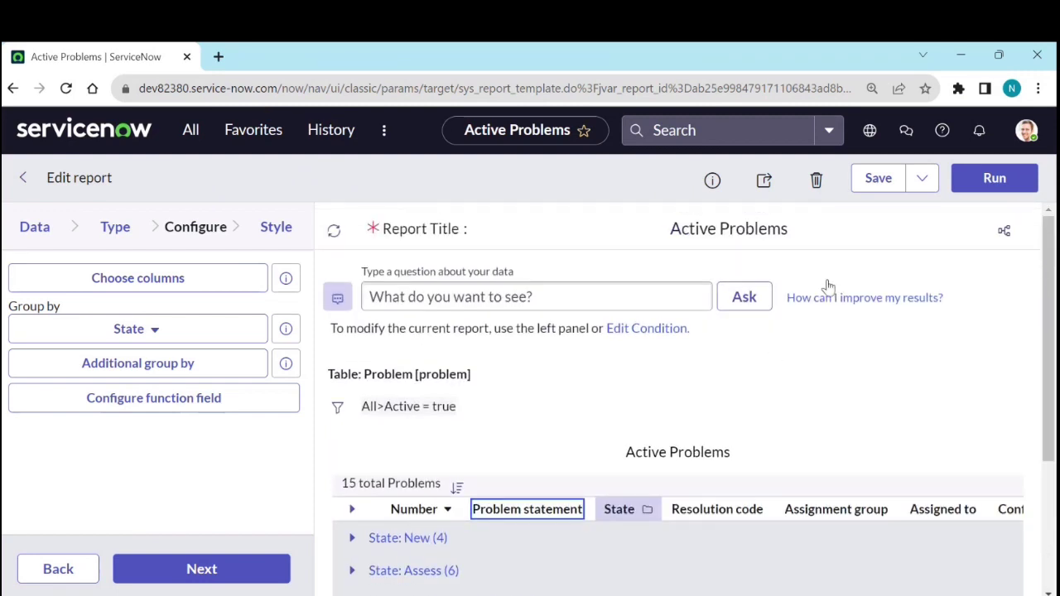
Step: Start adding the report to a dashboard and choose Problem Overview as the target dashboard
left_click(763, 180)
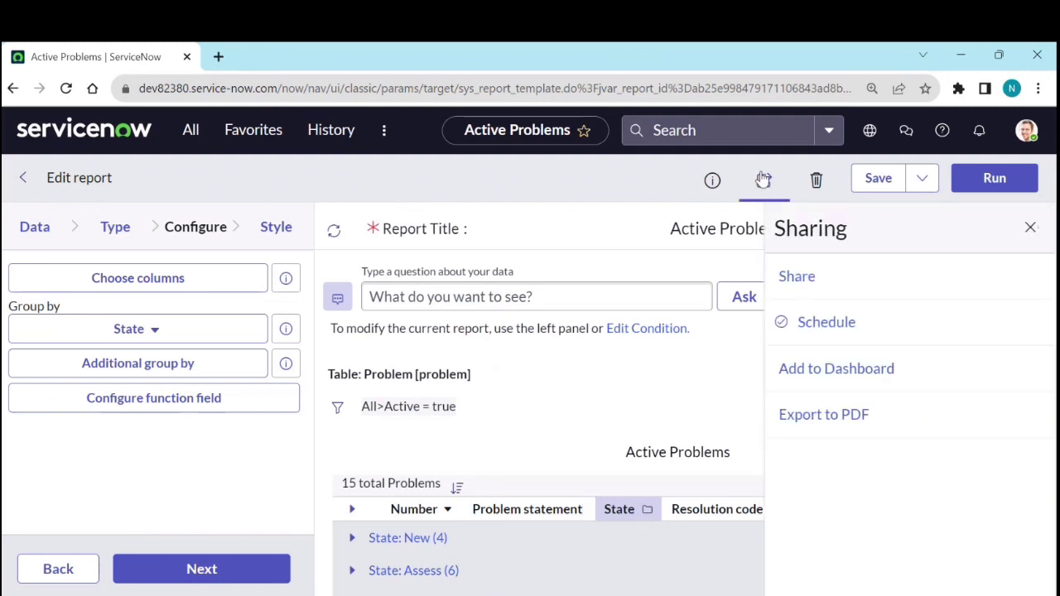
left_click(786, 373)
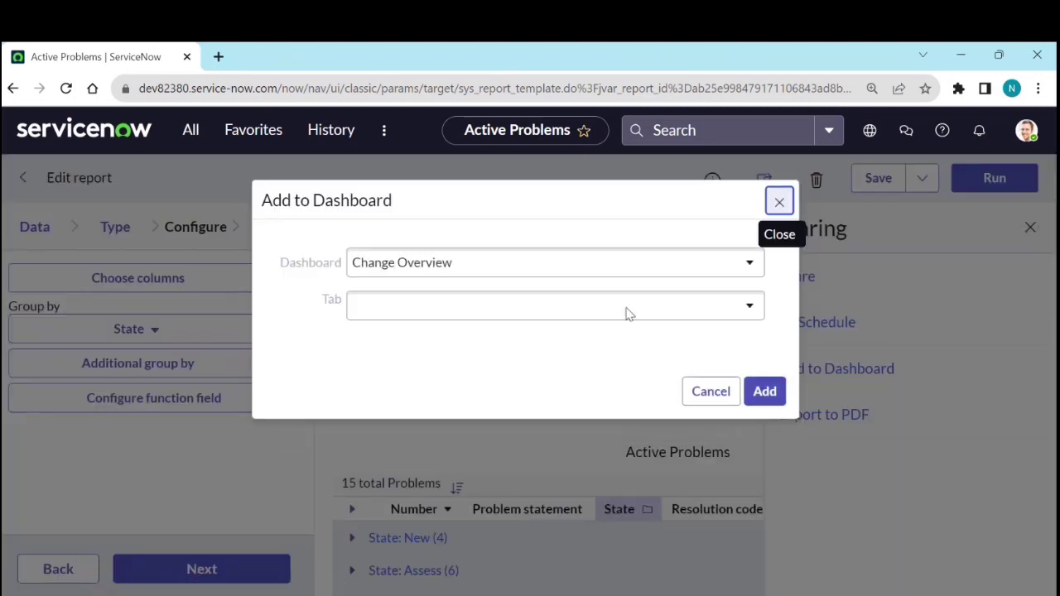
left_click(425, 273)
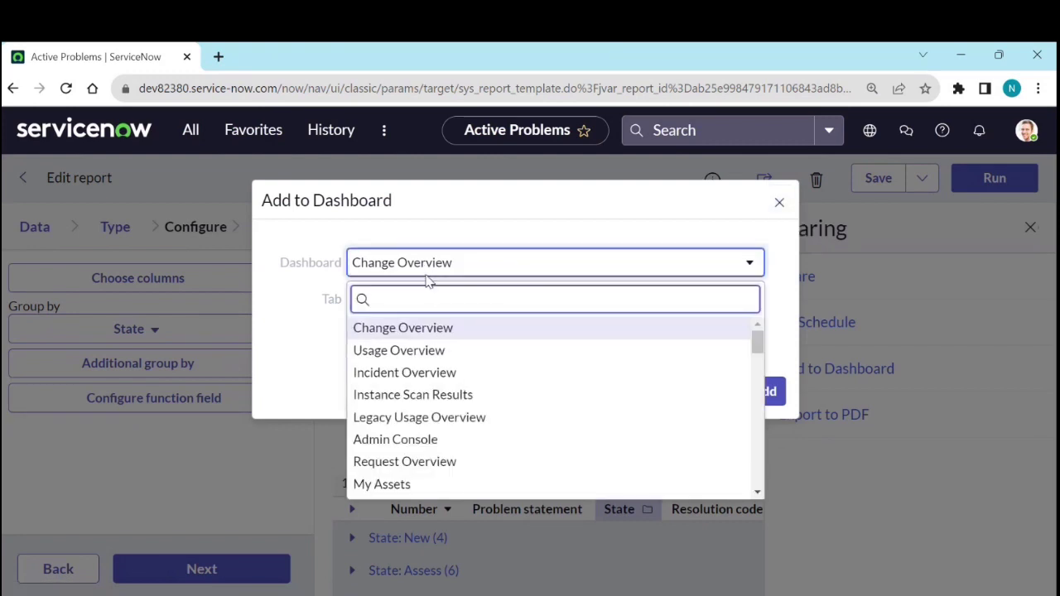
scroll(437, 437, "down", 1)
scroll(438, 436, "down", 3)
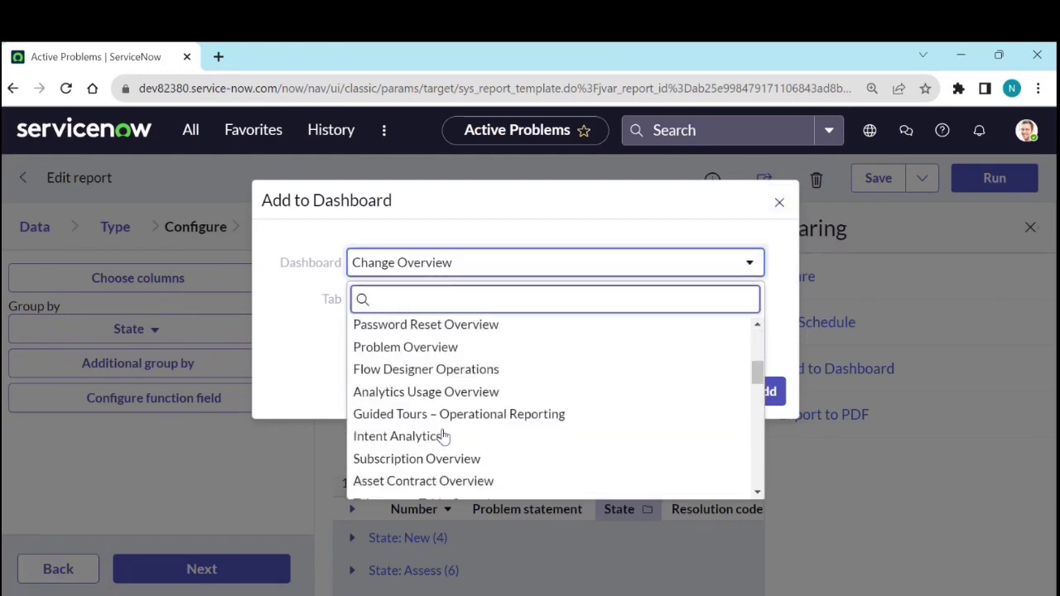
scroll(441, 434, "down", 2)
scroll(444, 436, "down", 8)
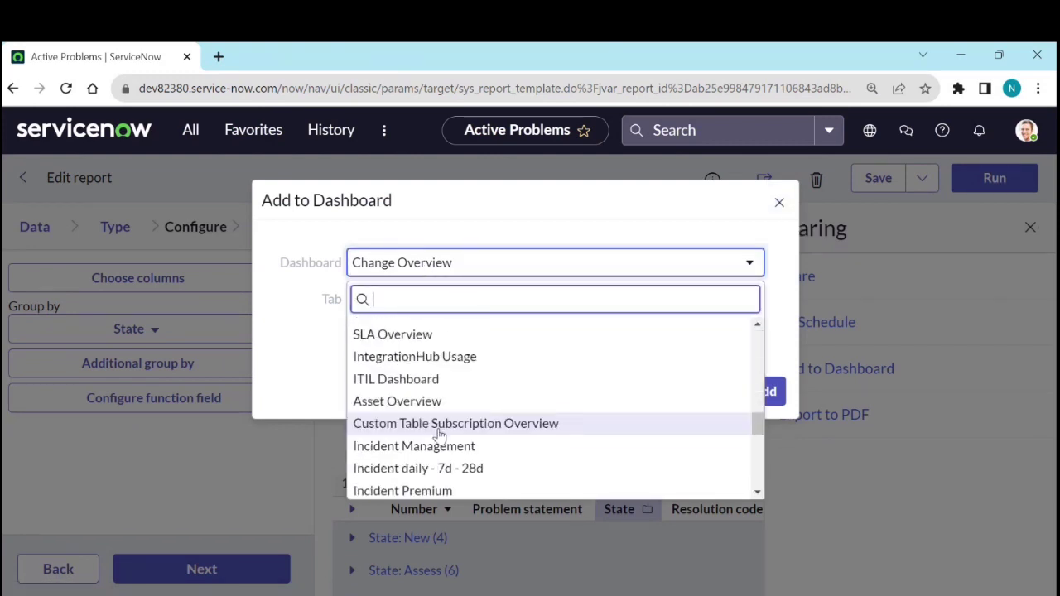
scroll(441, 437, "down", 3)
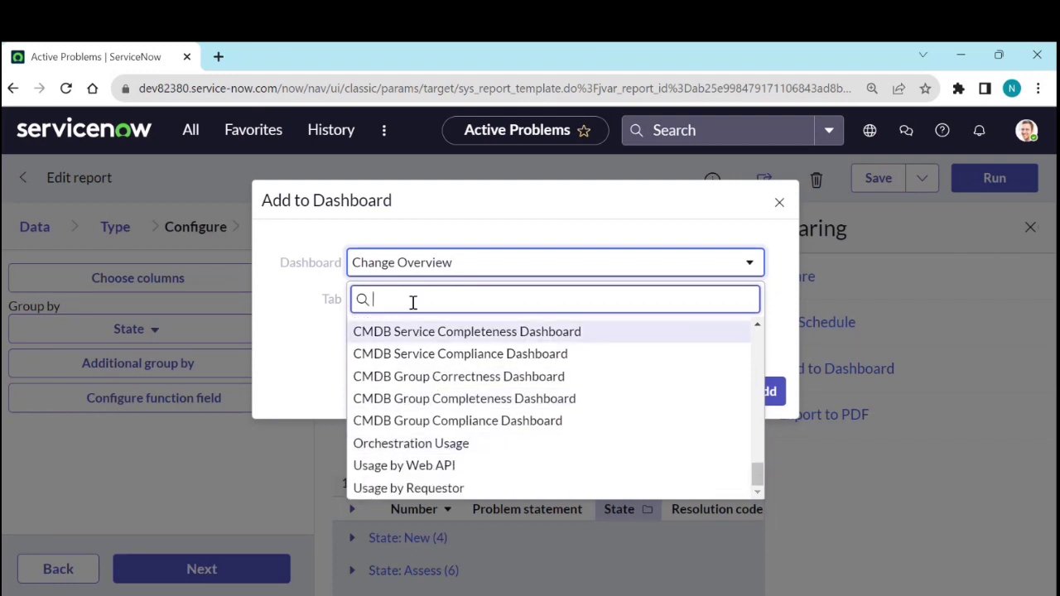
type("pro")
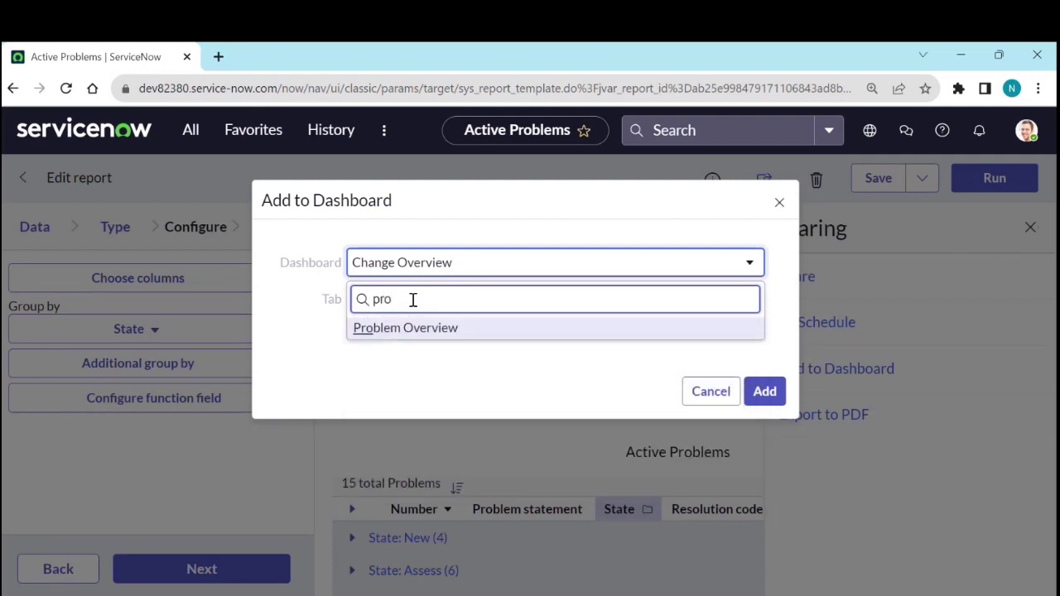
key("Return")
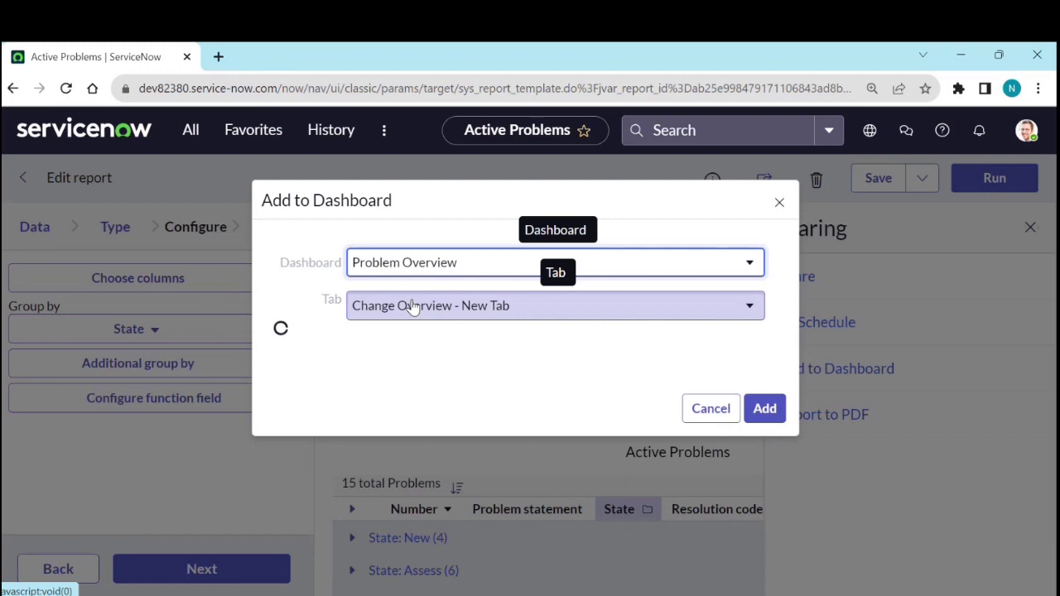
Step: Select New Tab as the dashboard's tab, add the report and view it on the dashboard
left_click(413, 305)
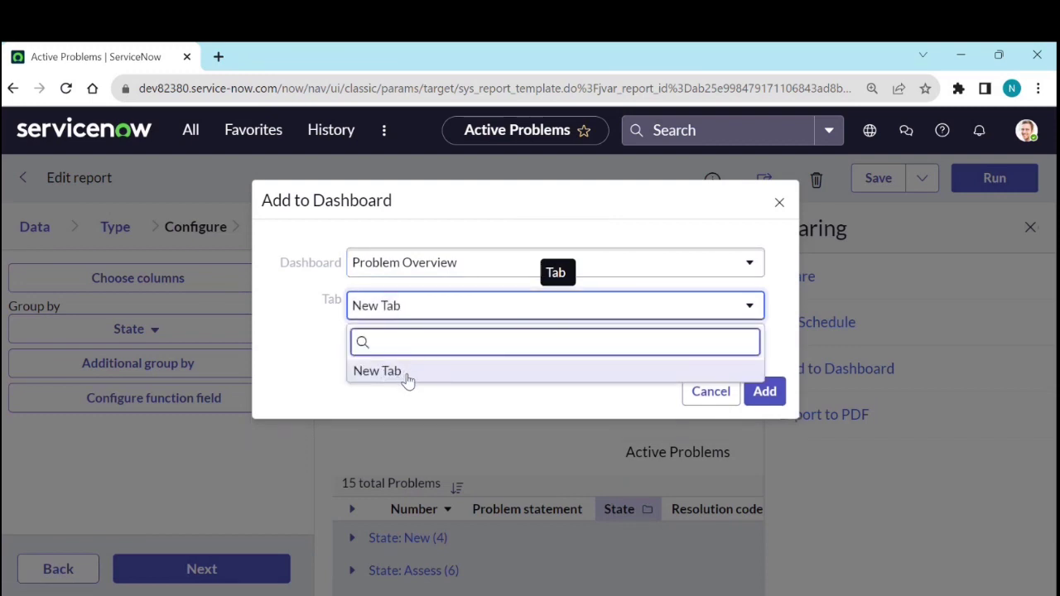
left_click(324, 352)
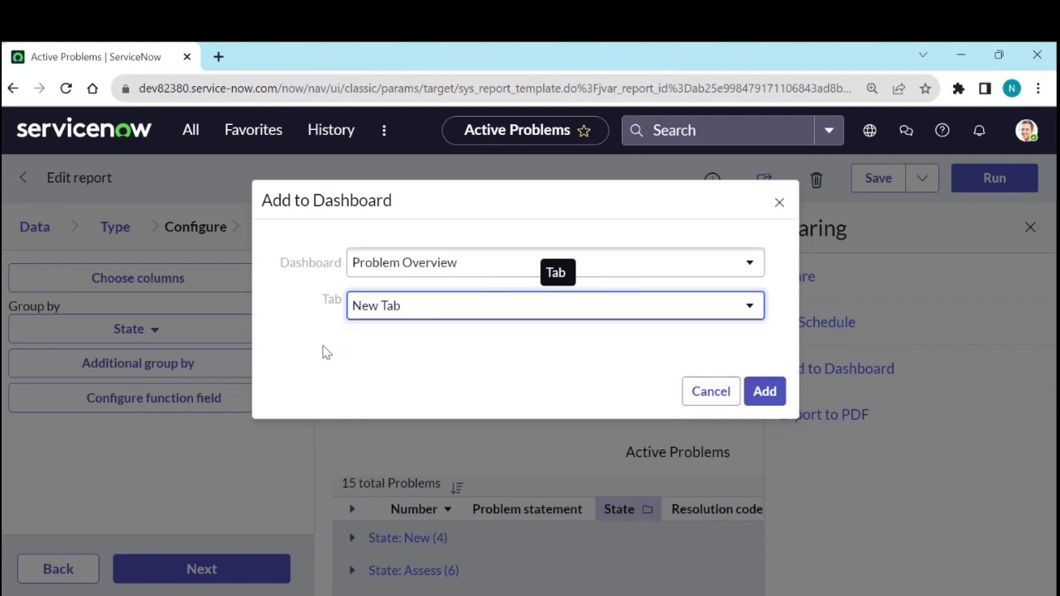
left_click(505, 309)
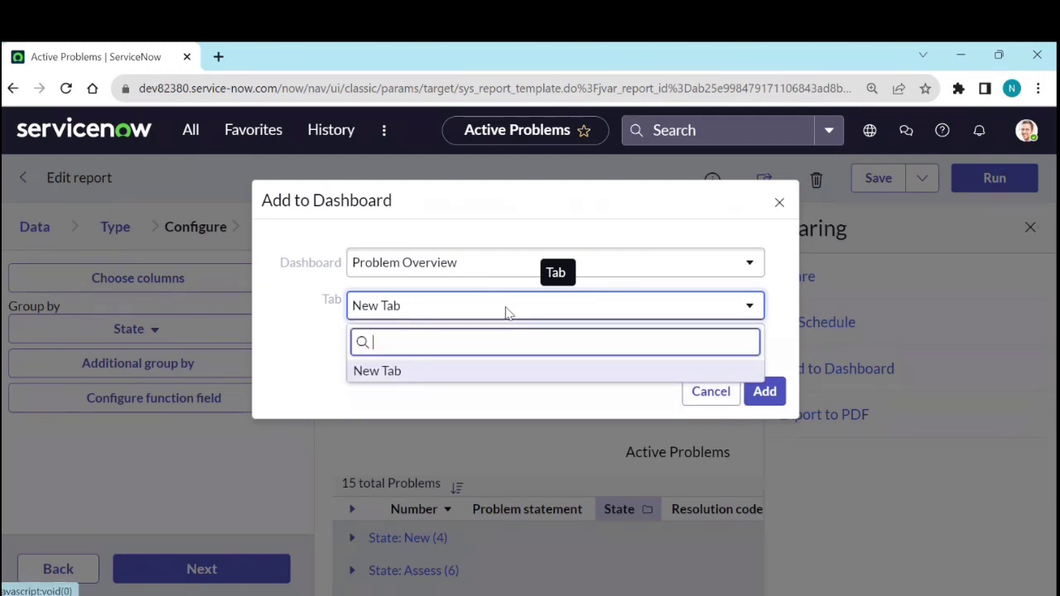
left_click(469, 374)
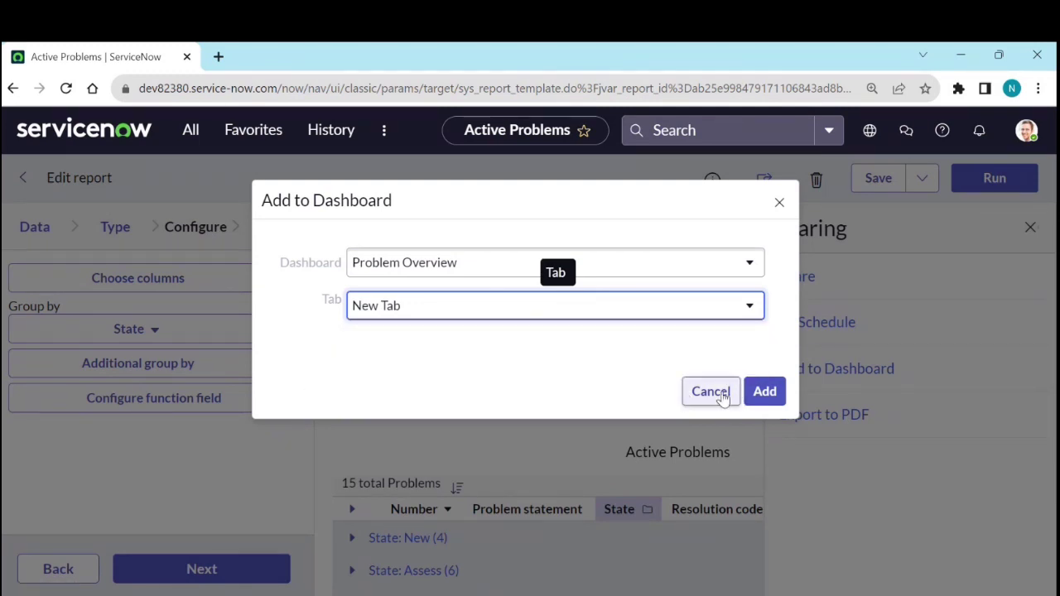
left_click(769, 397)
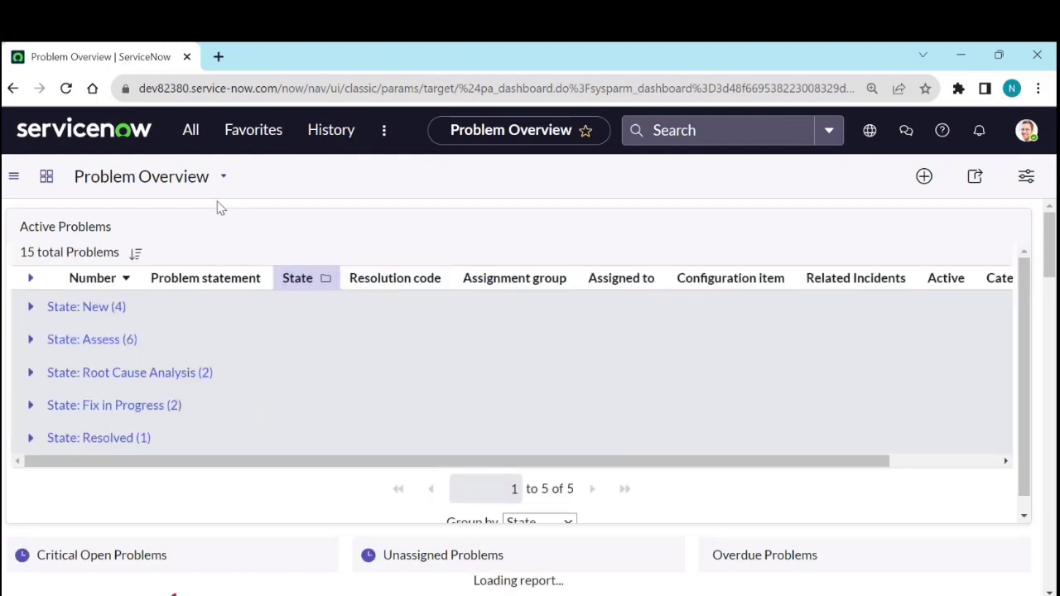
scroll(165, 482, "down", 1)
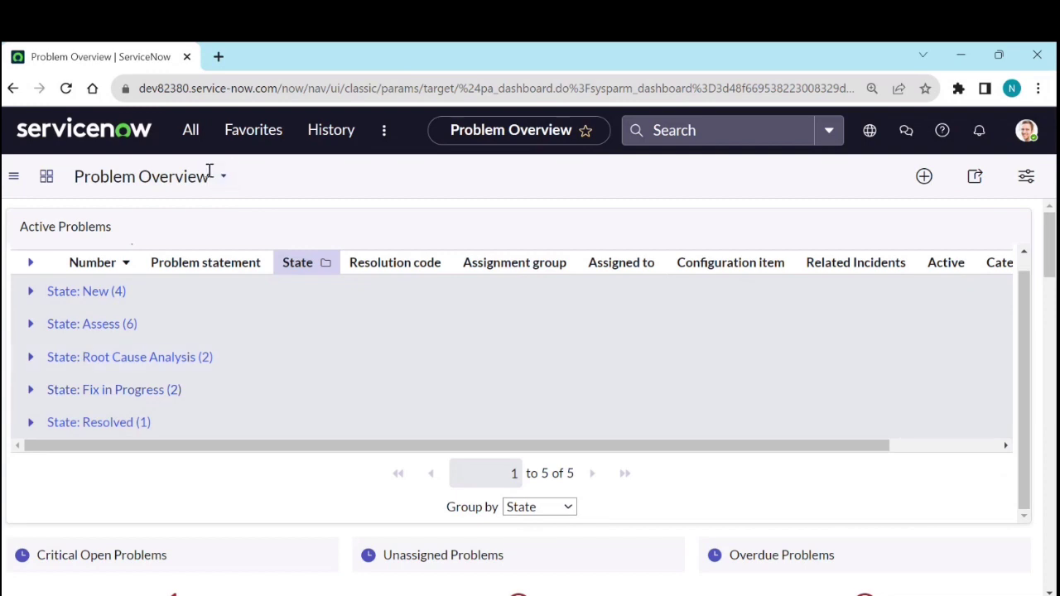
Step: Open the scheduled execution of Active Problems in Scheduled Reports and run it immediately
left_click(190, 130)
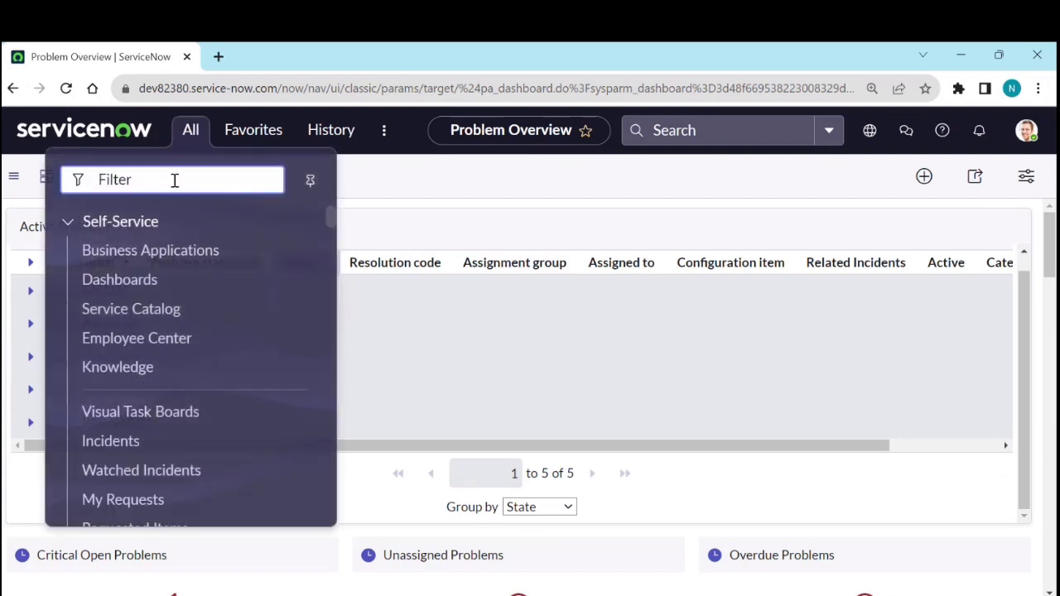
type("schedu")
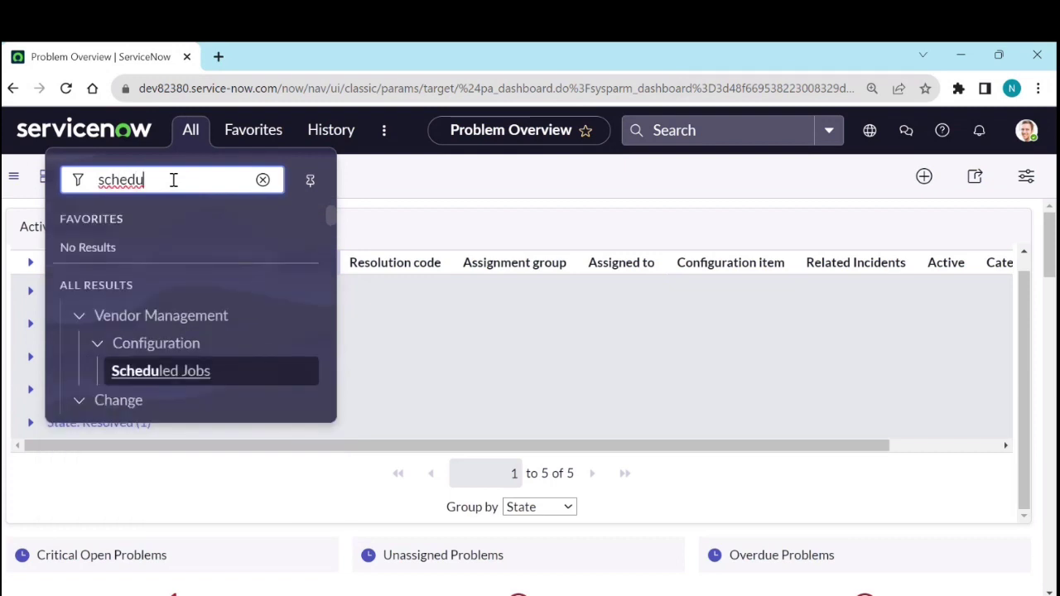
type("led r")
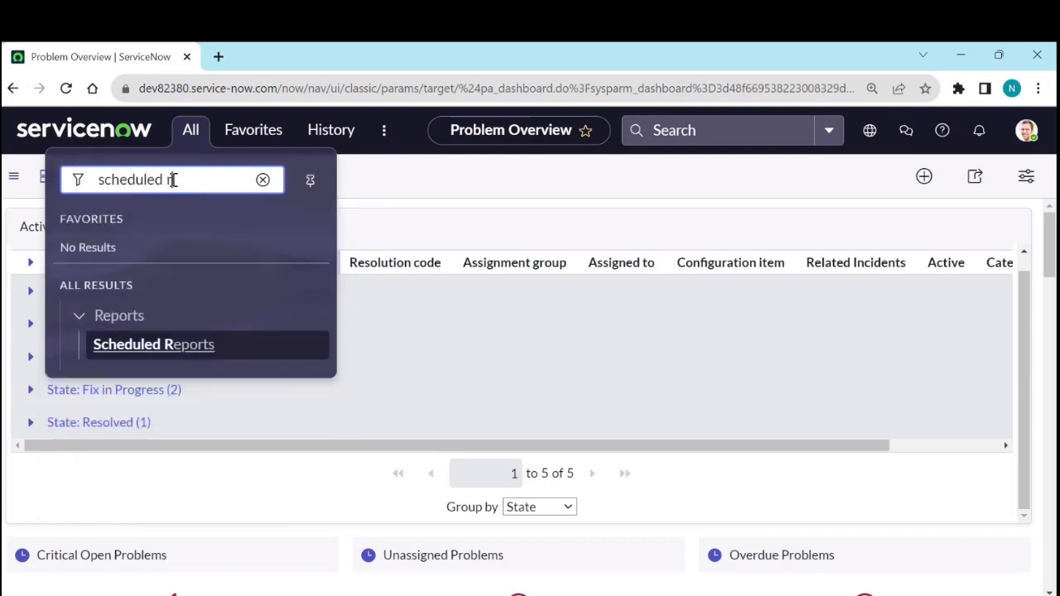
left_click(202, 349)
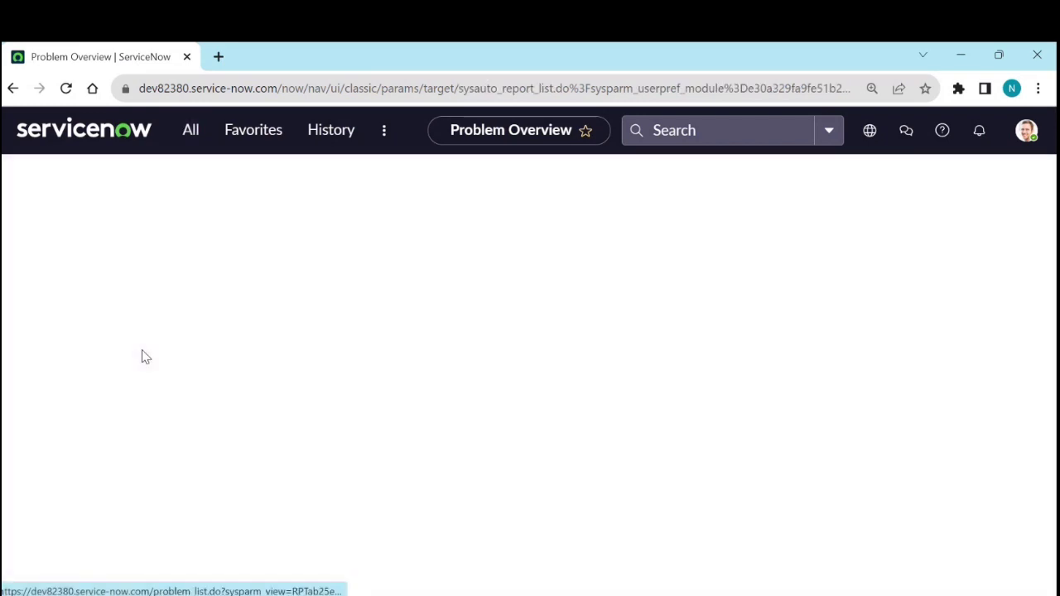
left_click(145, 330)
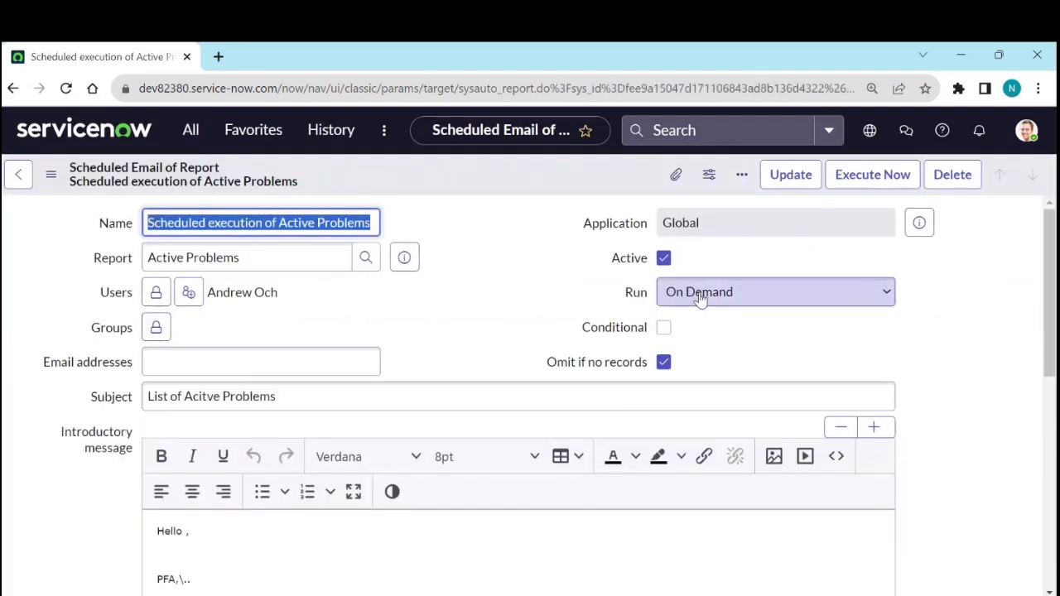
left_click(880, 185)
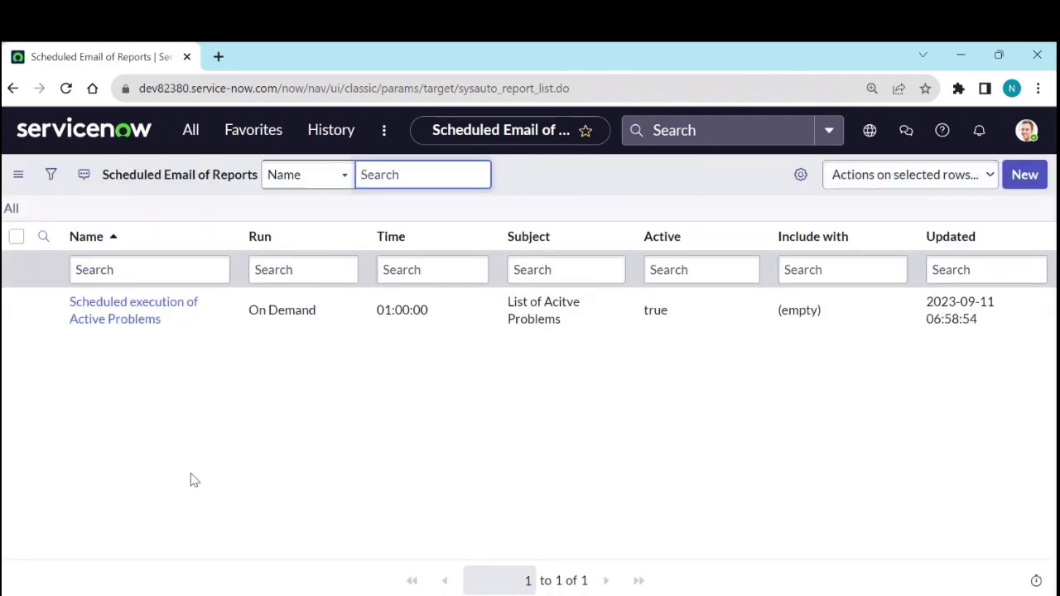
Step: Find the email module and open the list of emails created today
left_click(190, 132)
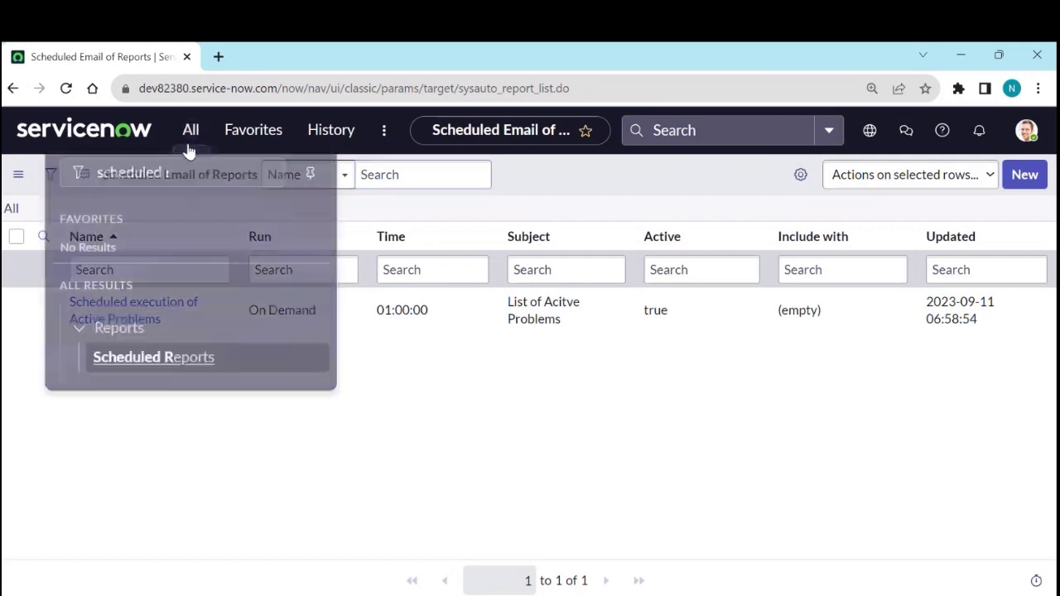
triple_click(175, 179)
type("em")
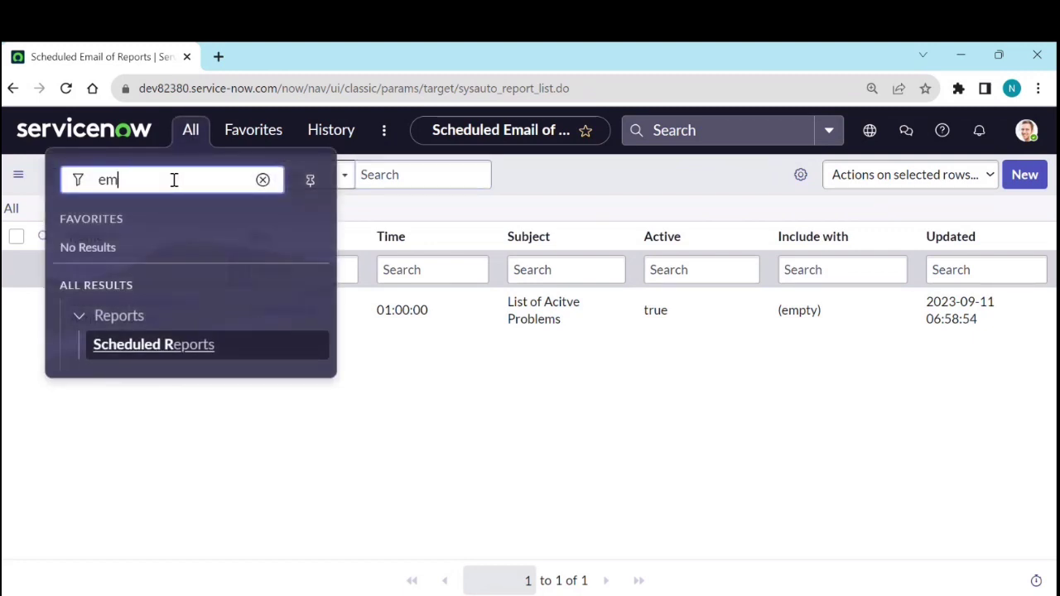
type("ail")
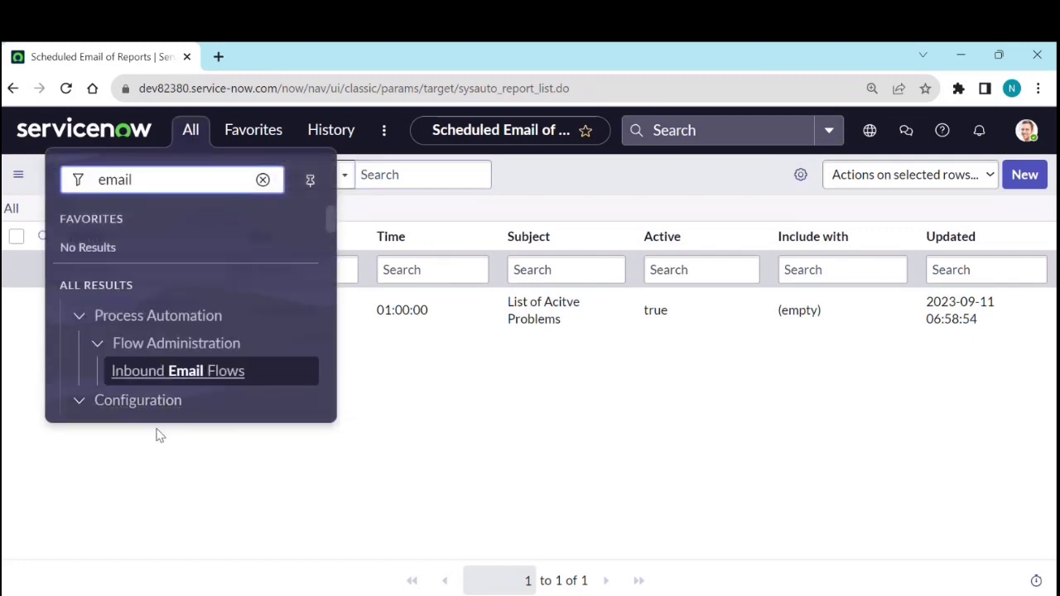
scroll(173, 357, "down", 8)
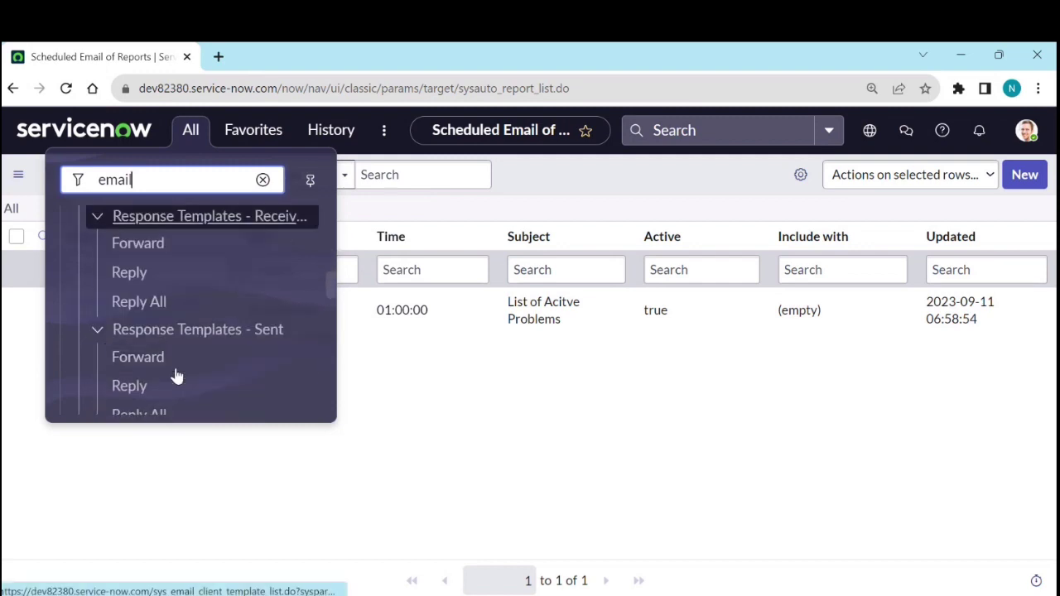
scroll(175, 373, "down", 6)
left_click(105, 261)
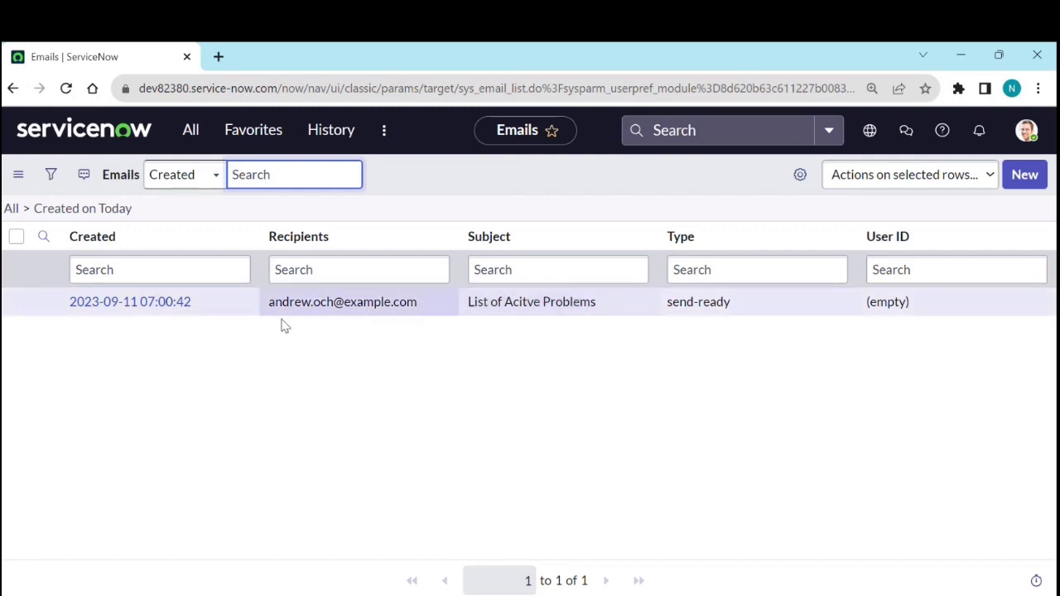
Step: Open the email with the subject List of Acitve Problems, preview its message and check its PDF attachment
left_click(165, 308)
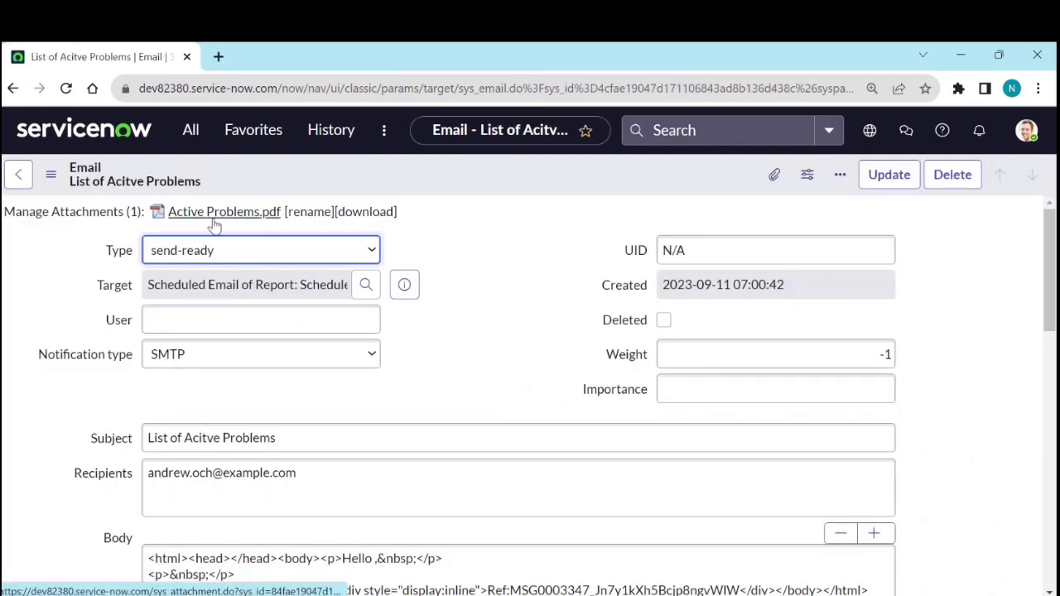
scroll(95, 397, "down", 8)
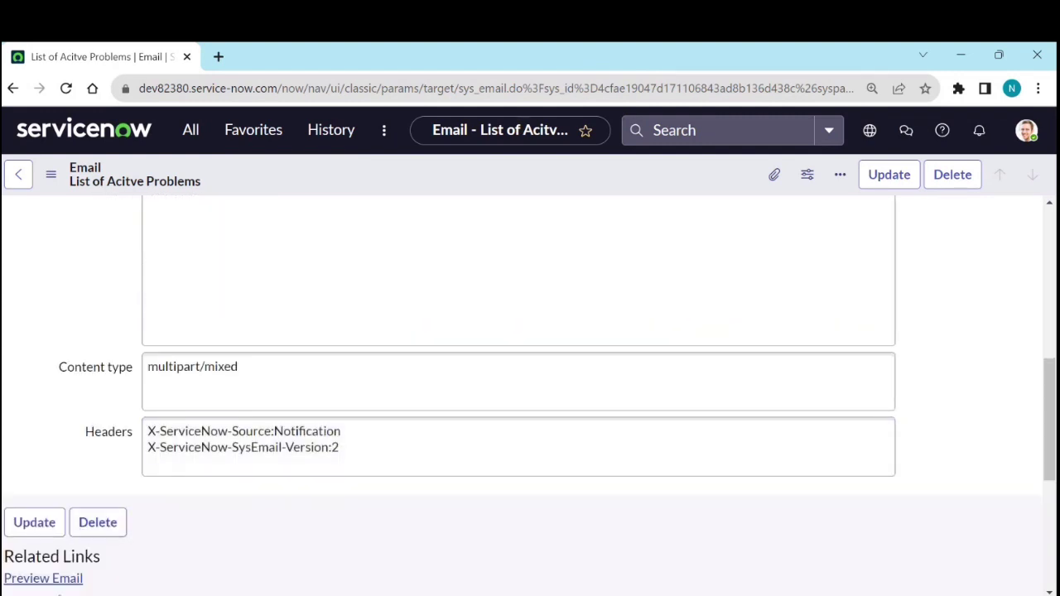
left_click(59, 580)
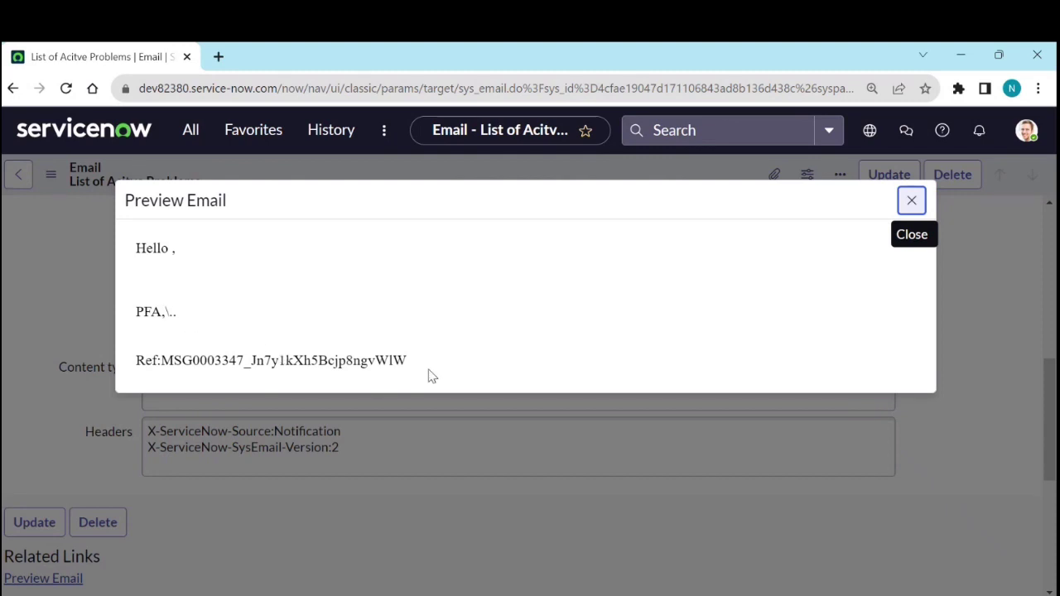
left_click(912, 200)
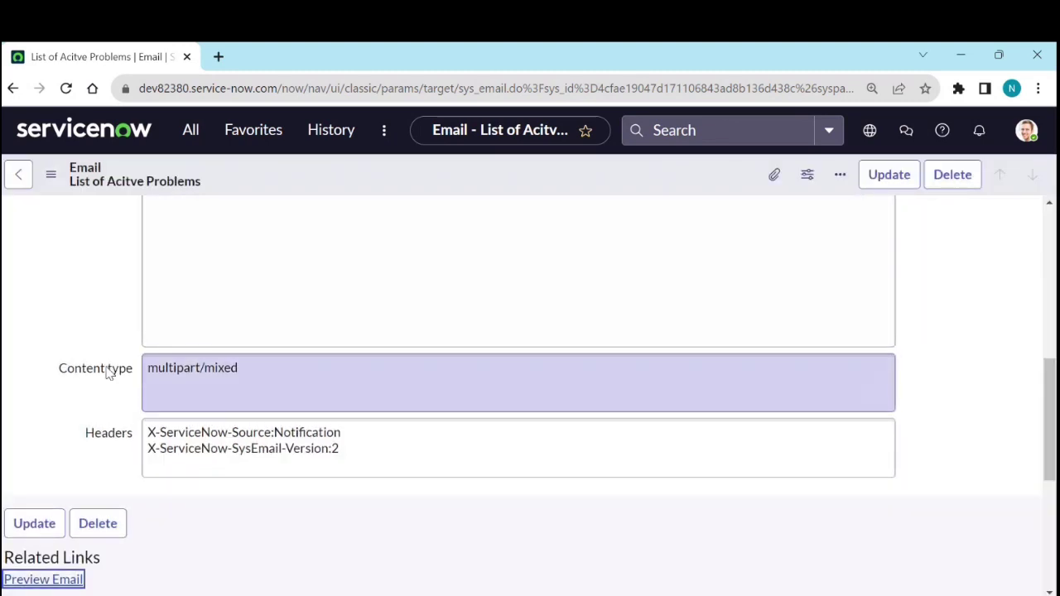
scroll(110, 372, "up", 5)
scroll(111, 374, "up", 3)
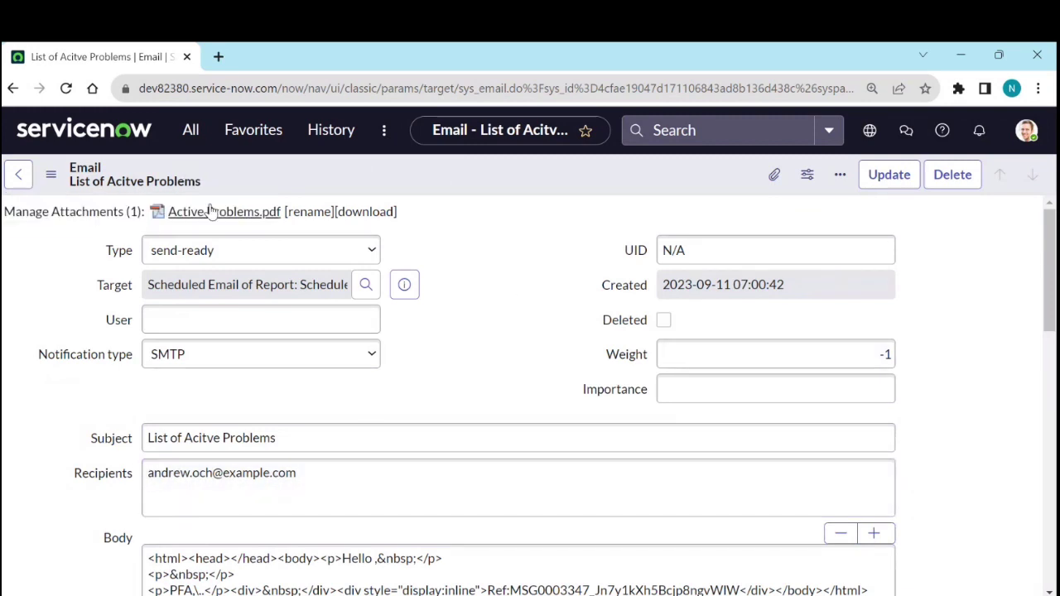
Step: Return to the home page and open the self-service Dashboards overview
left_click(190, 130)
left_click(262, 182)
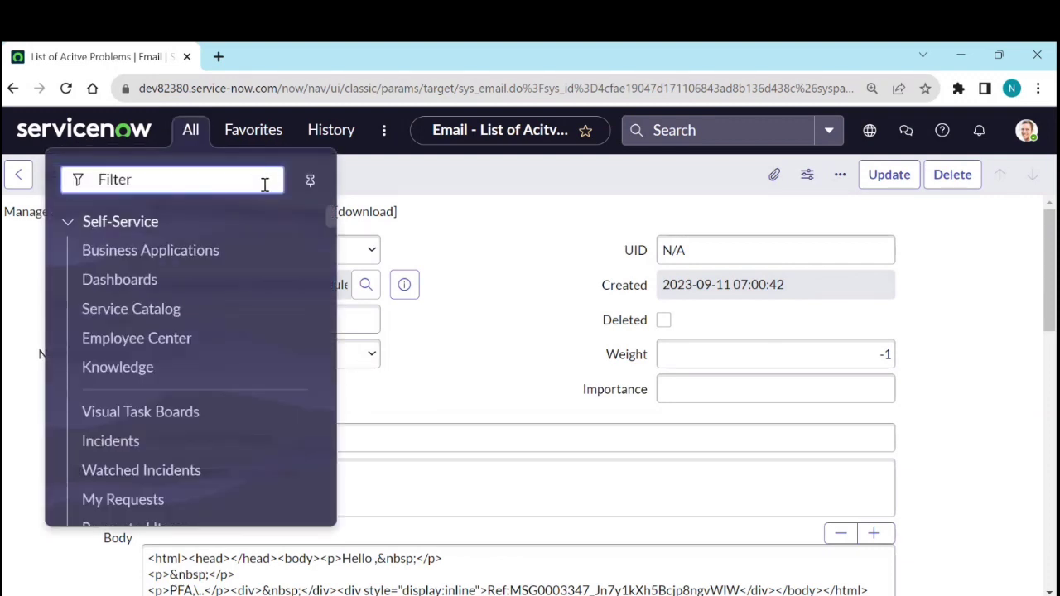
left_click(123, 130)
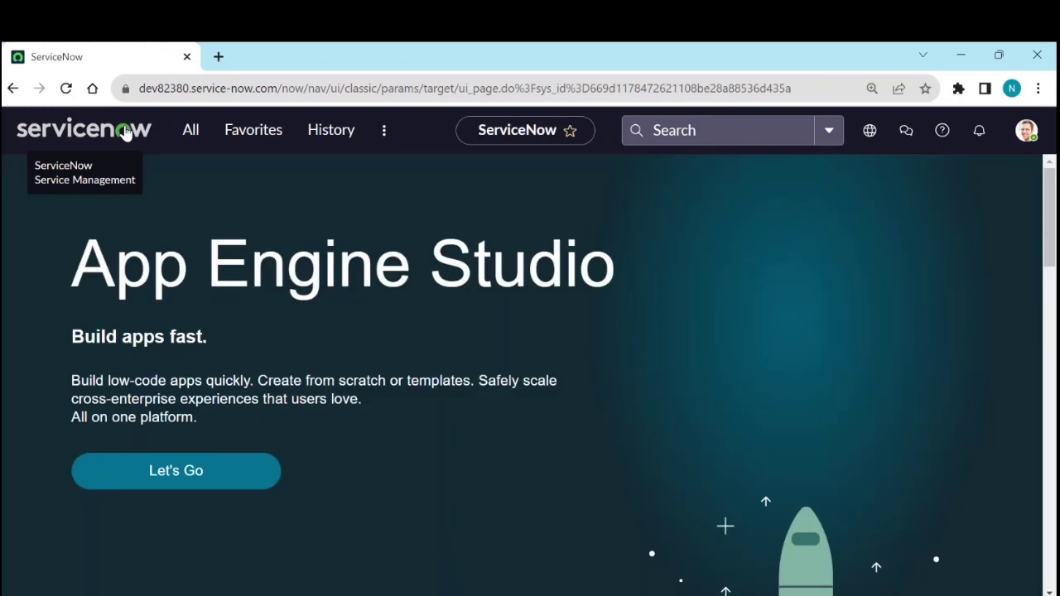
left_click(192, 134)
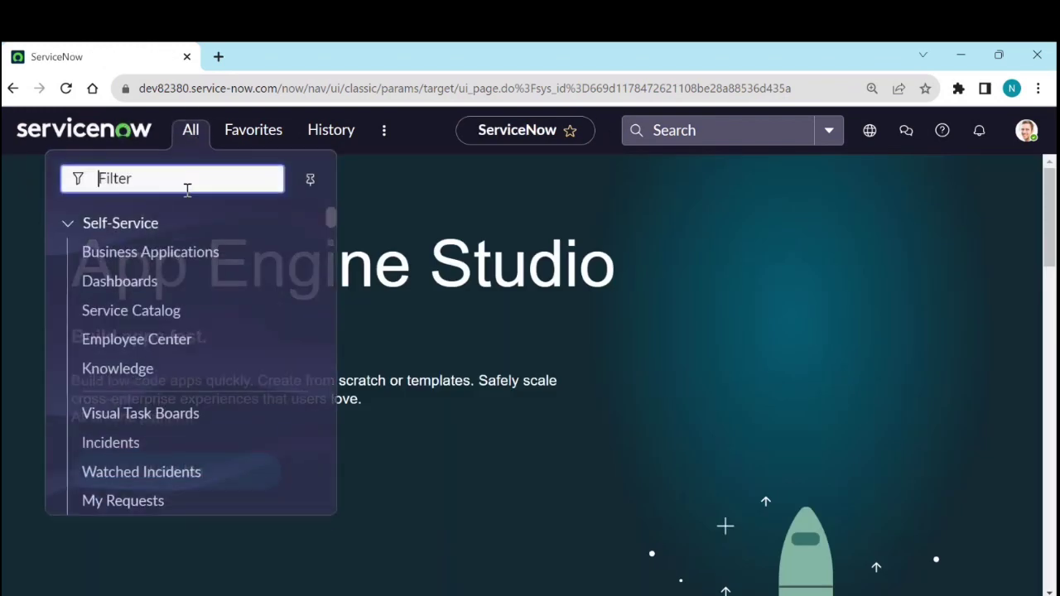
type("das")
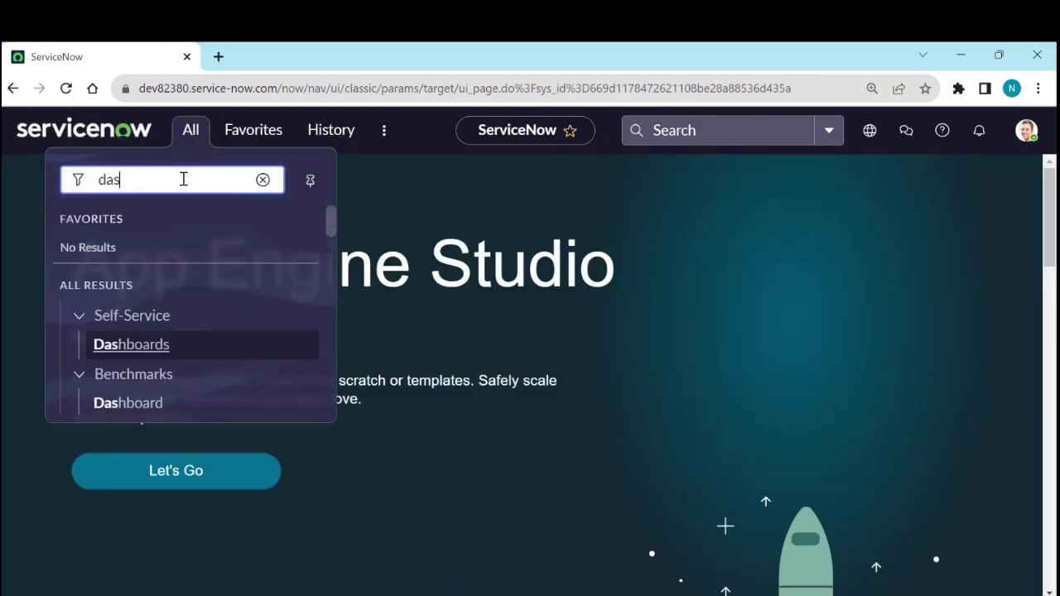
left_click(147, 359)
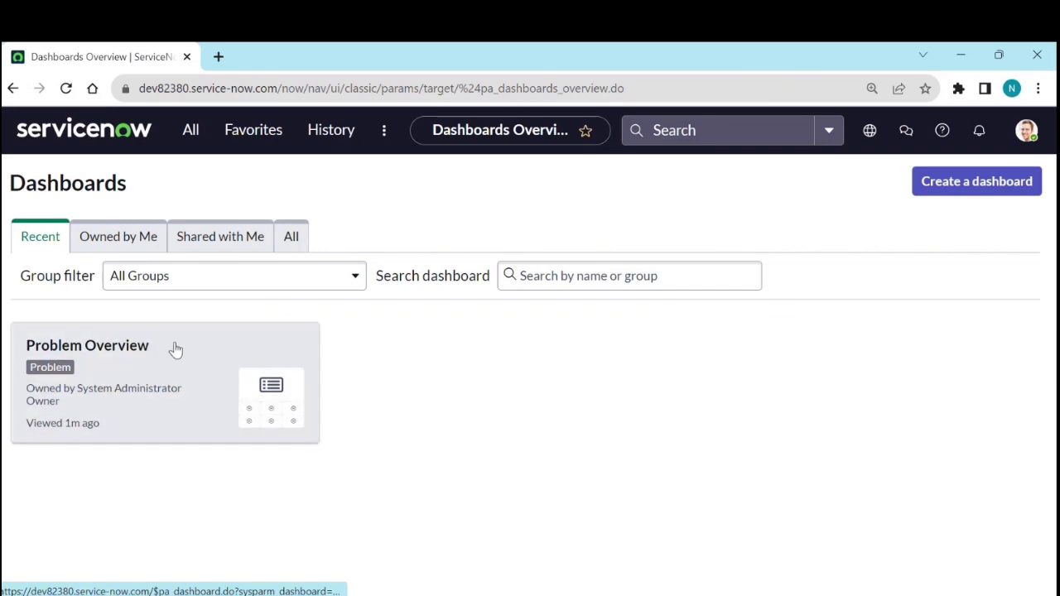
Step: Show all dashboards and open ITIL Dashboard
left_click(292, 240)
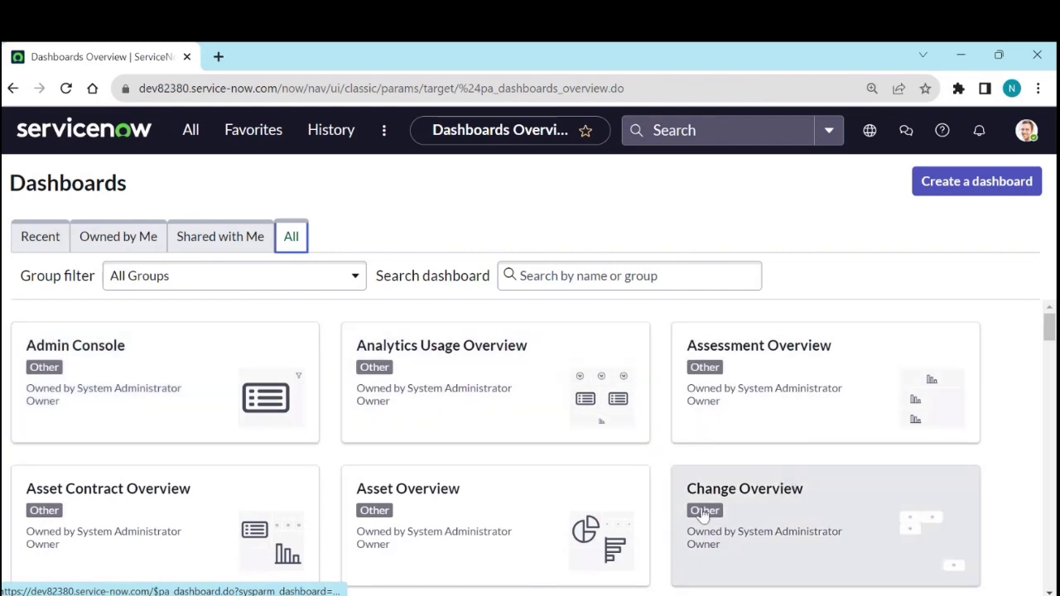
scroll(704, 509, "down", 2)
left_click(759, 468)
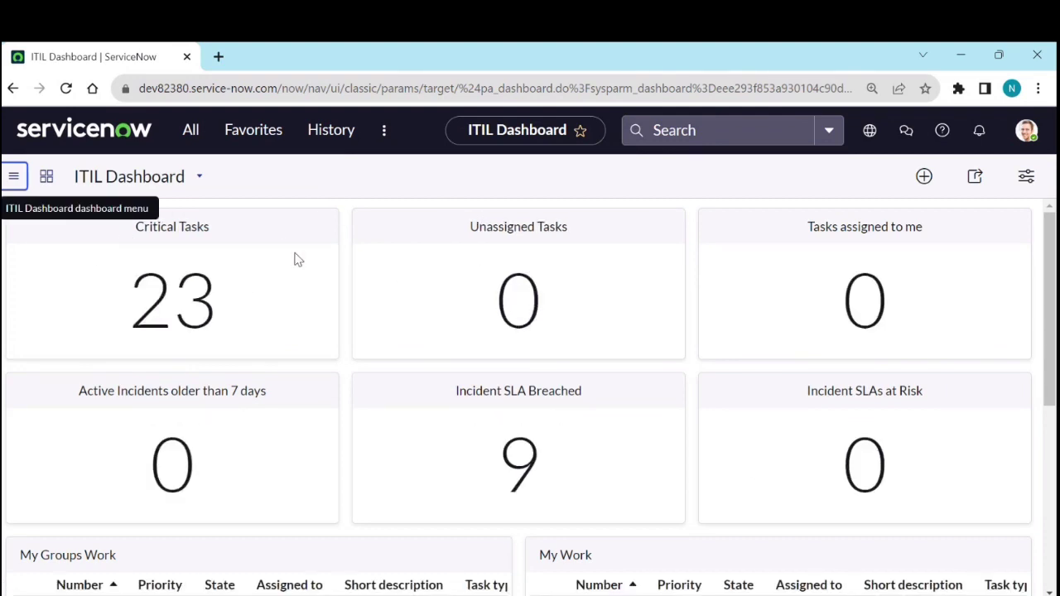
Step: Add the Active Problems report to ITIL Dashboard as a widget from the Reports category
left_click(917, 193)
left_click(890, 293)
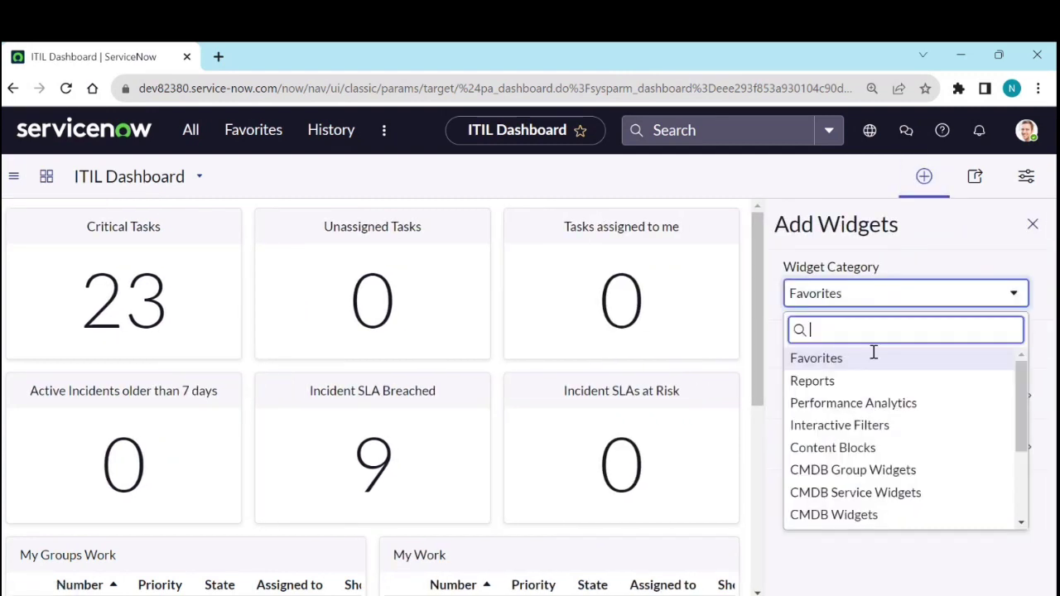
left_click(863, 383)
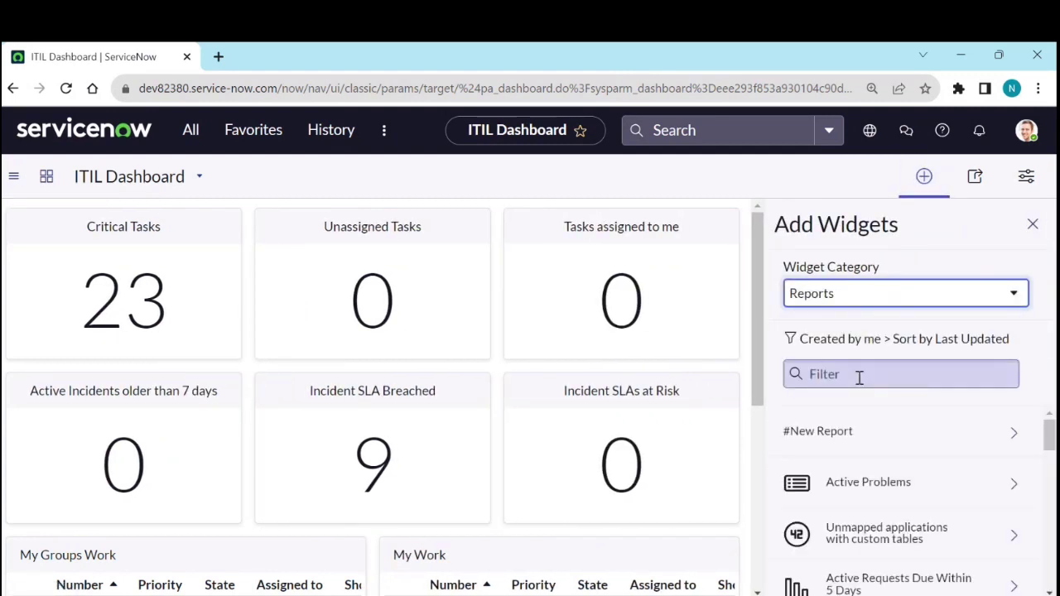
left_click(879, 494)
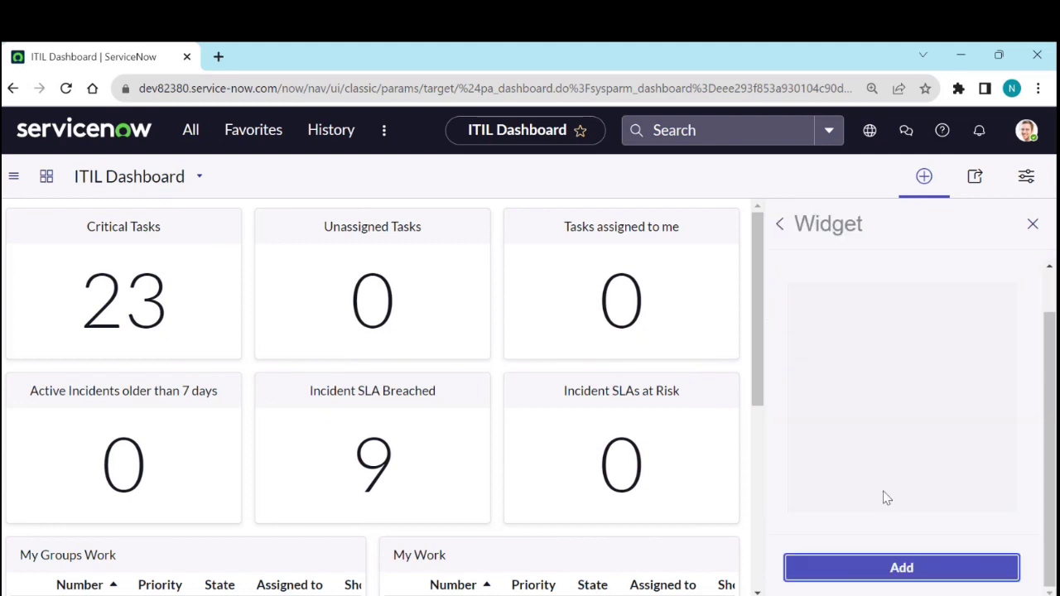
scroll(794, 421, "down", 1)
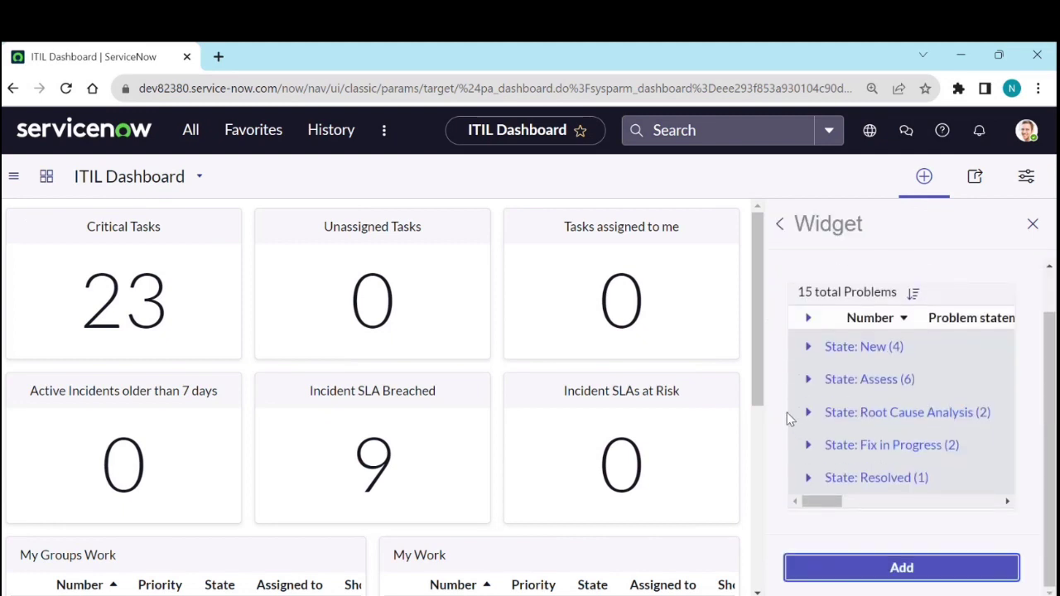
left_click(870, 575)
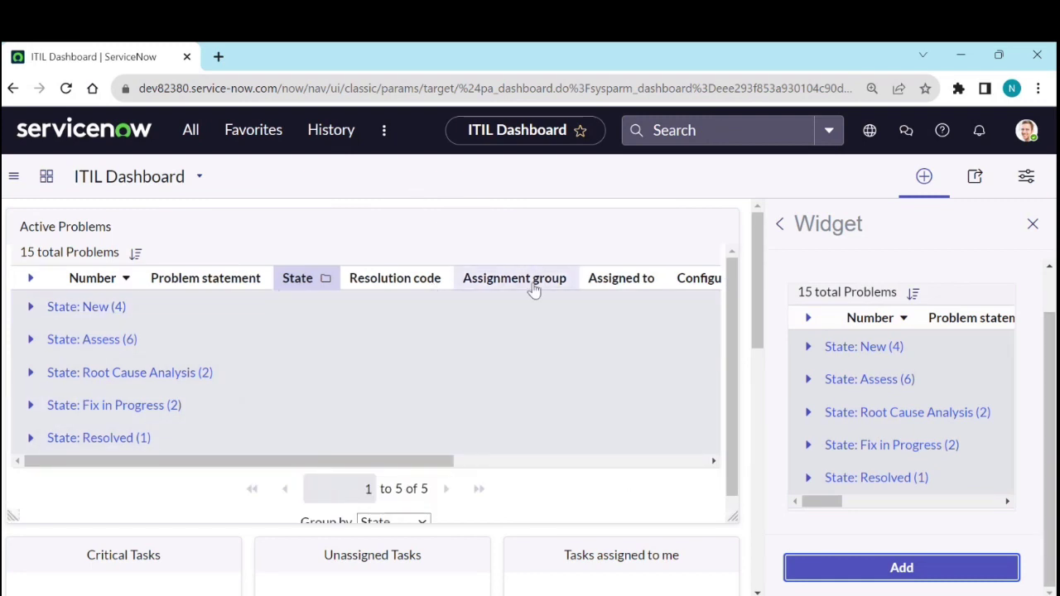
Step: Open the sharing settings of ITIL Dashboard
left_click(974, 177)
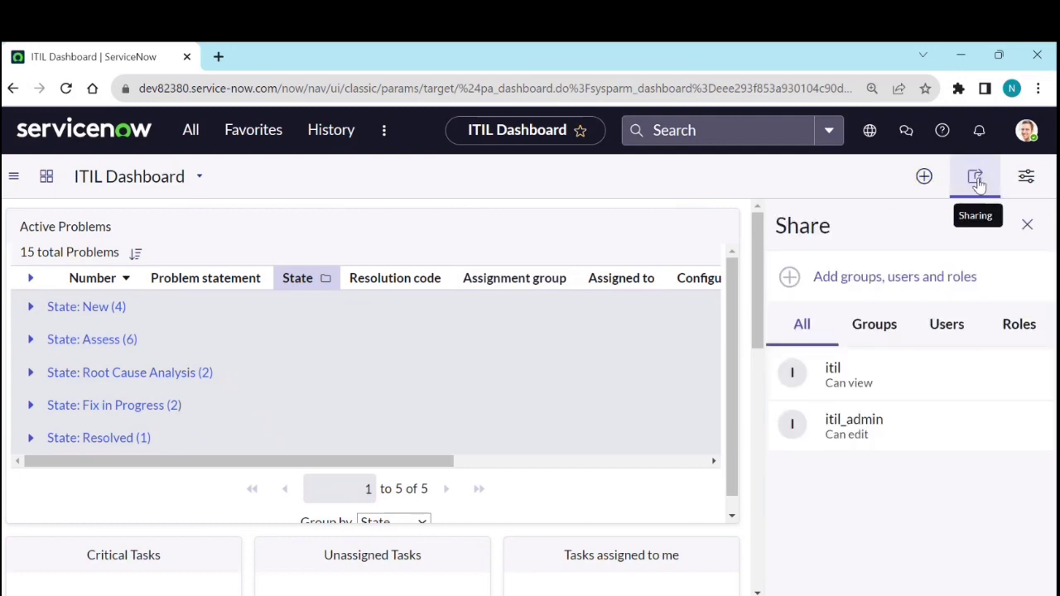